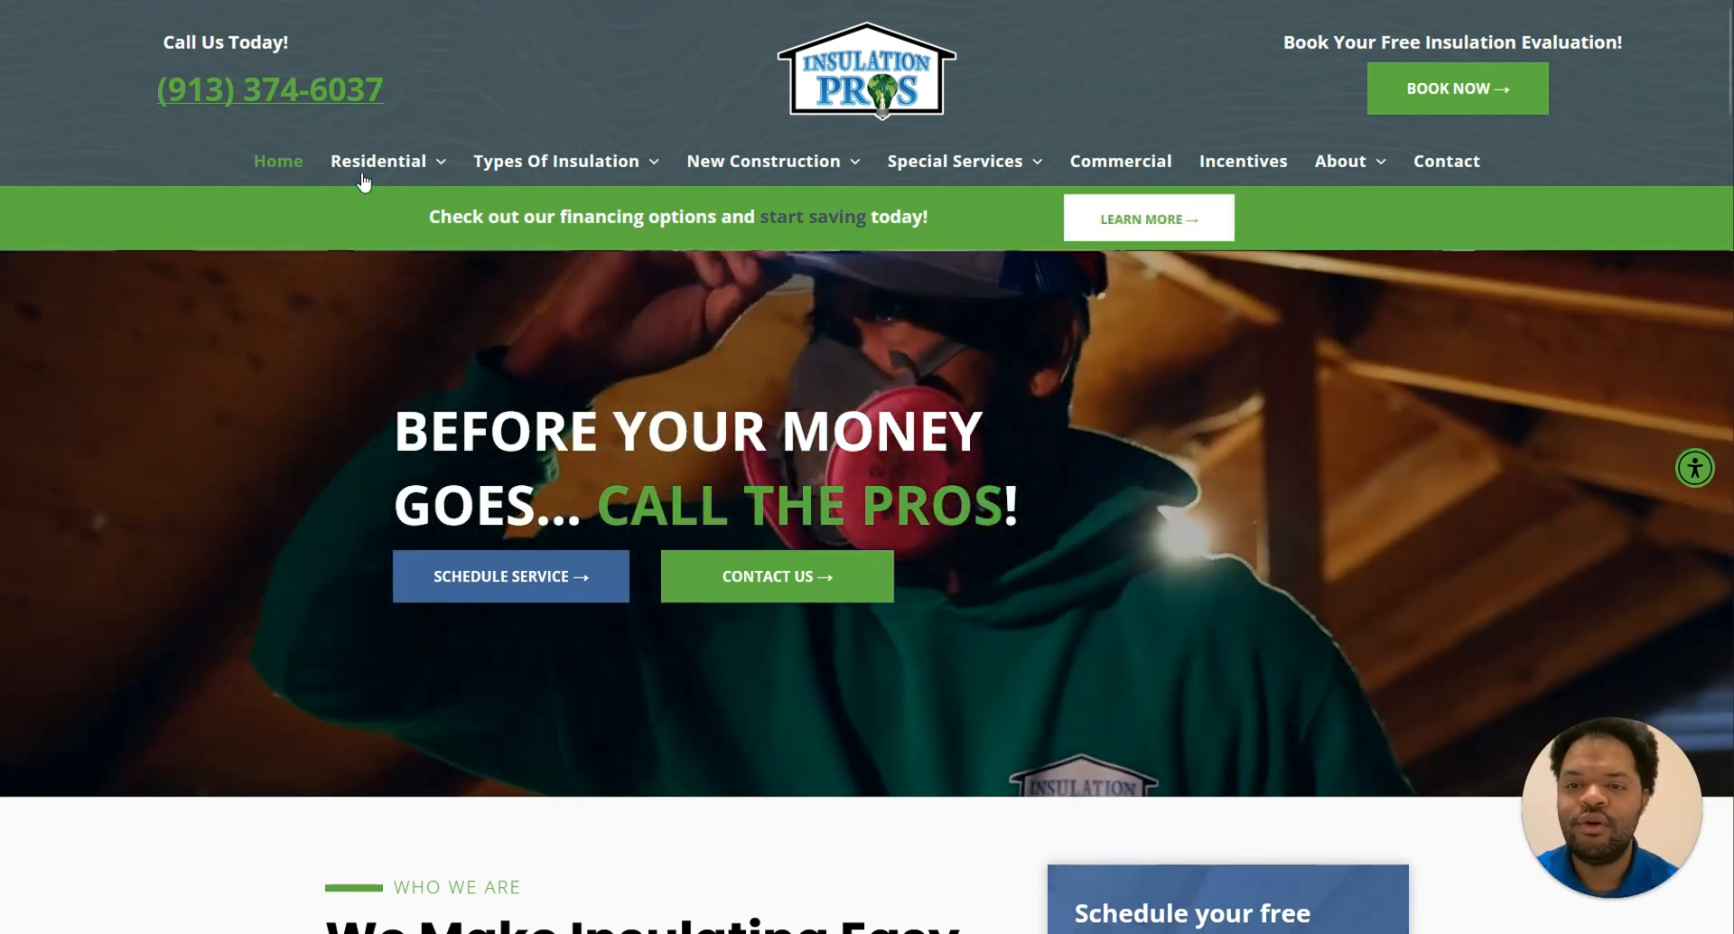
Step: Examine the Insulation Pros website's service menus and the homepage sections about the company, estimates and services
mouse_move(370, 167)
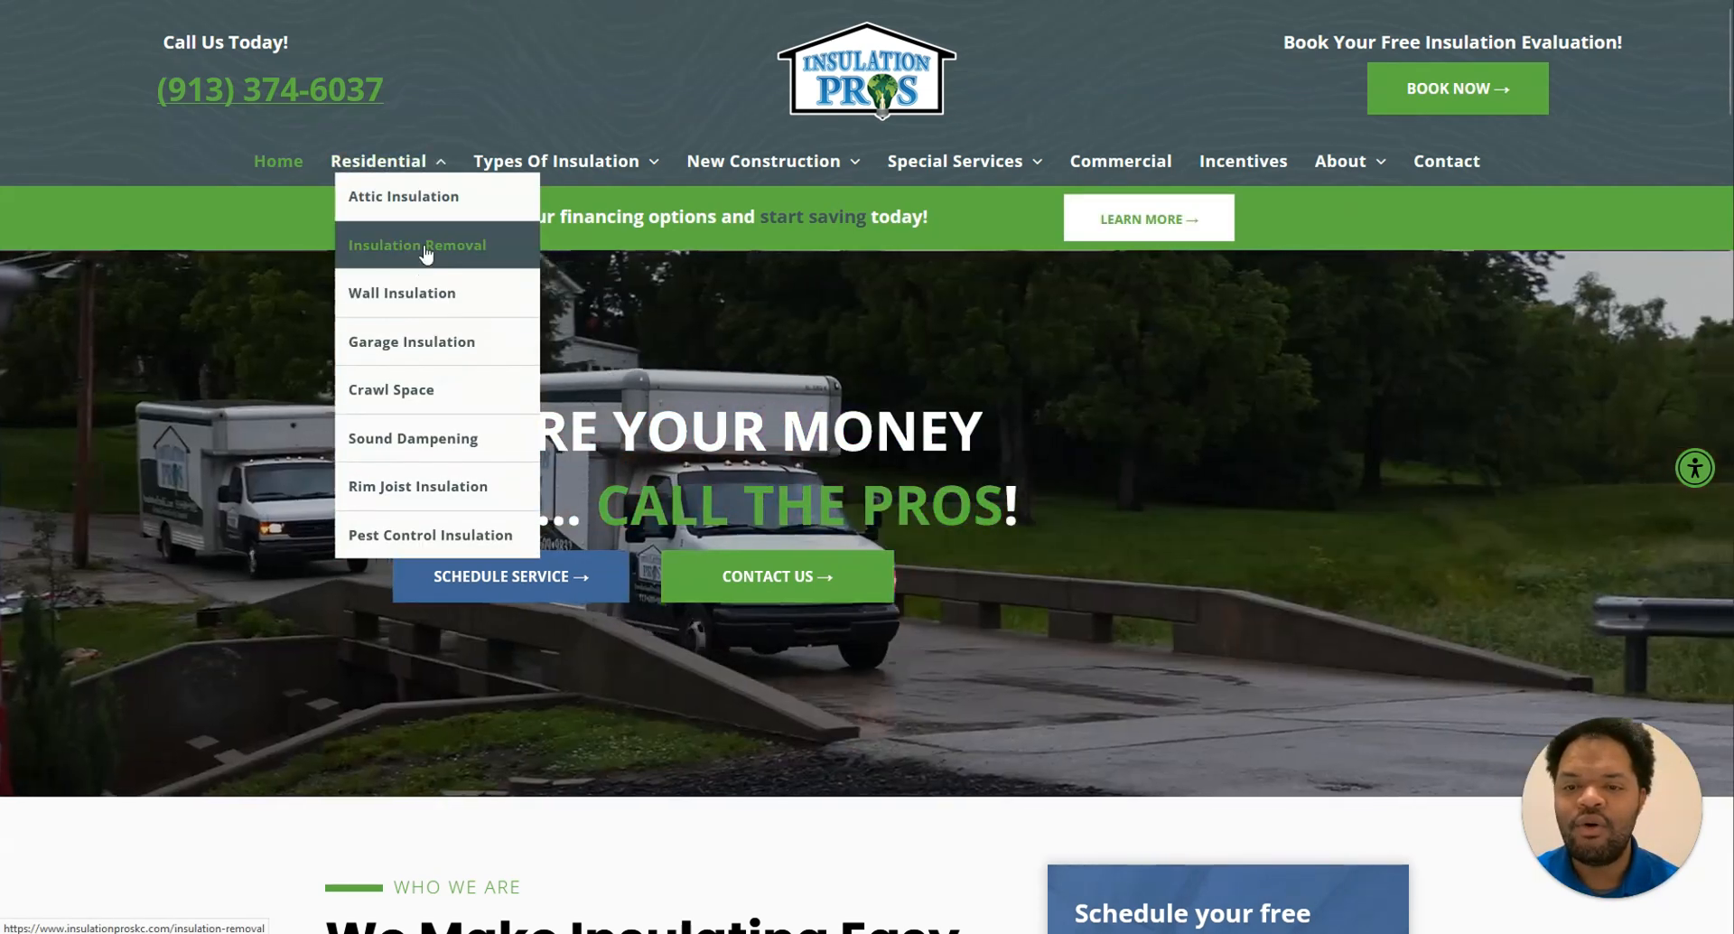
mouse_move(551, 162)
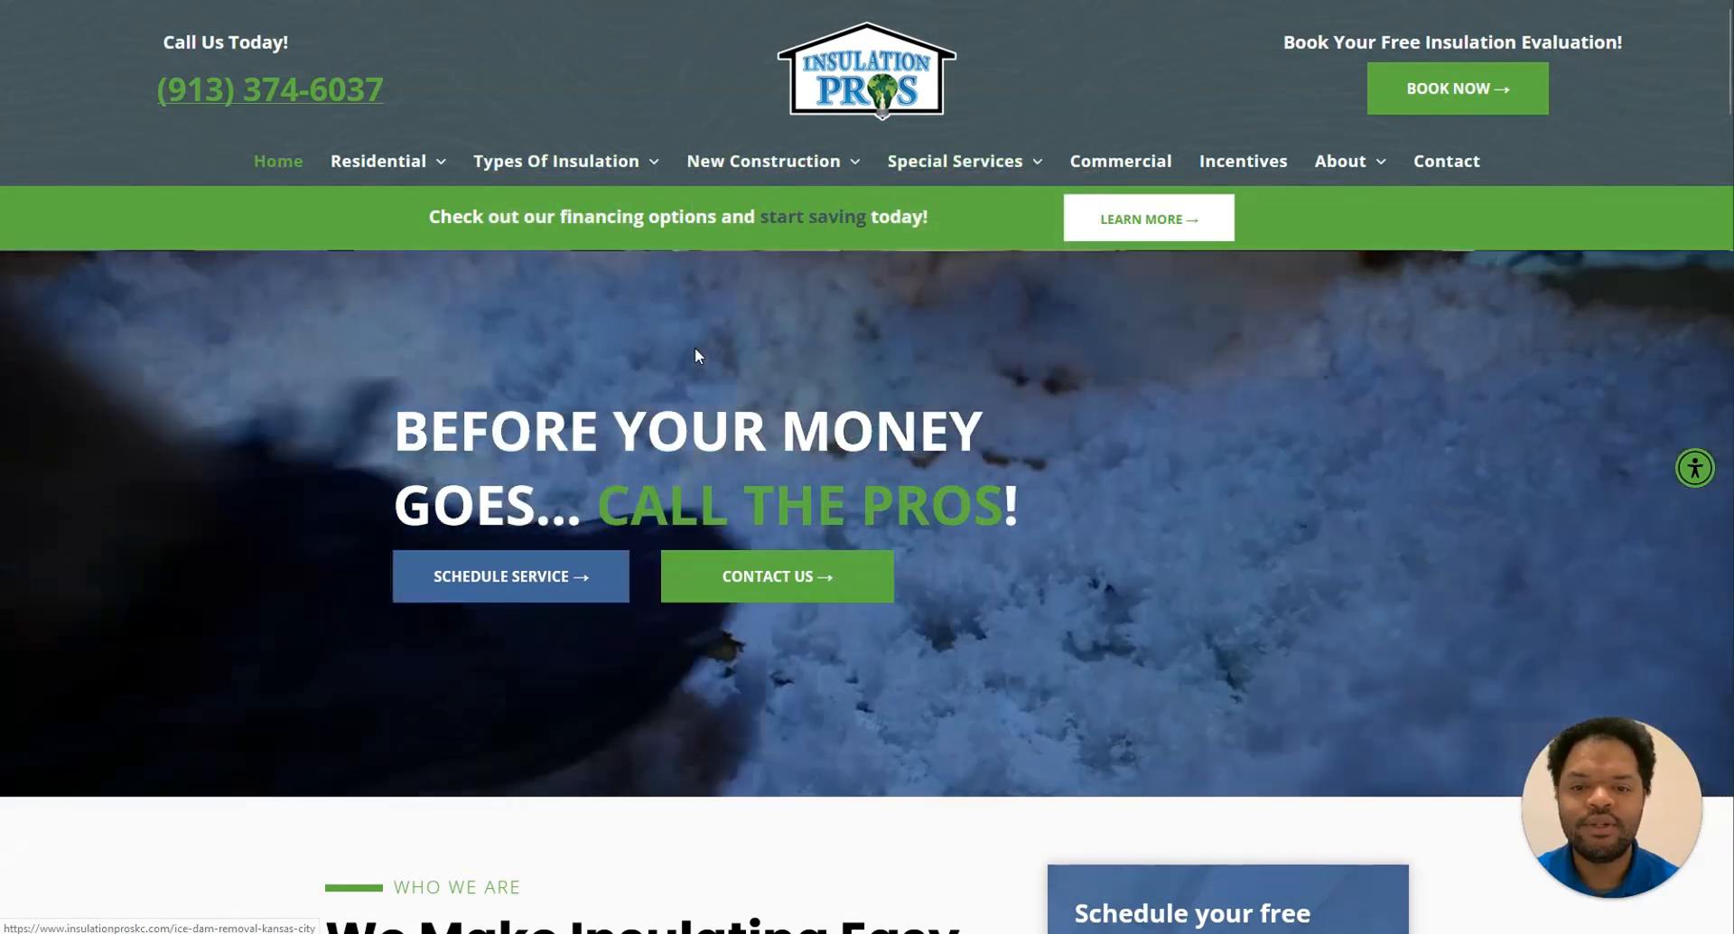
scroll(341, 463, down, 5)
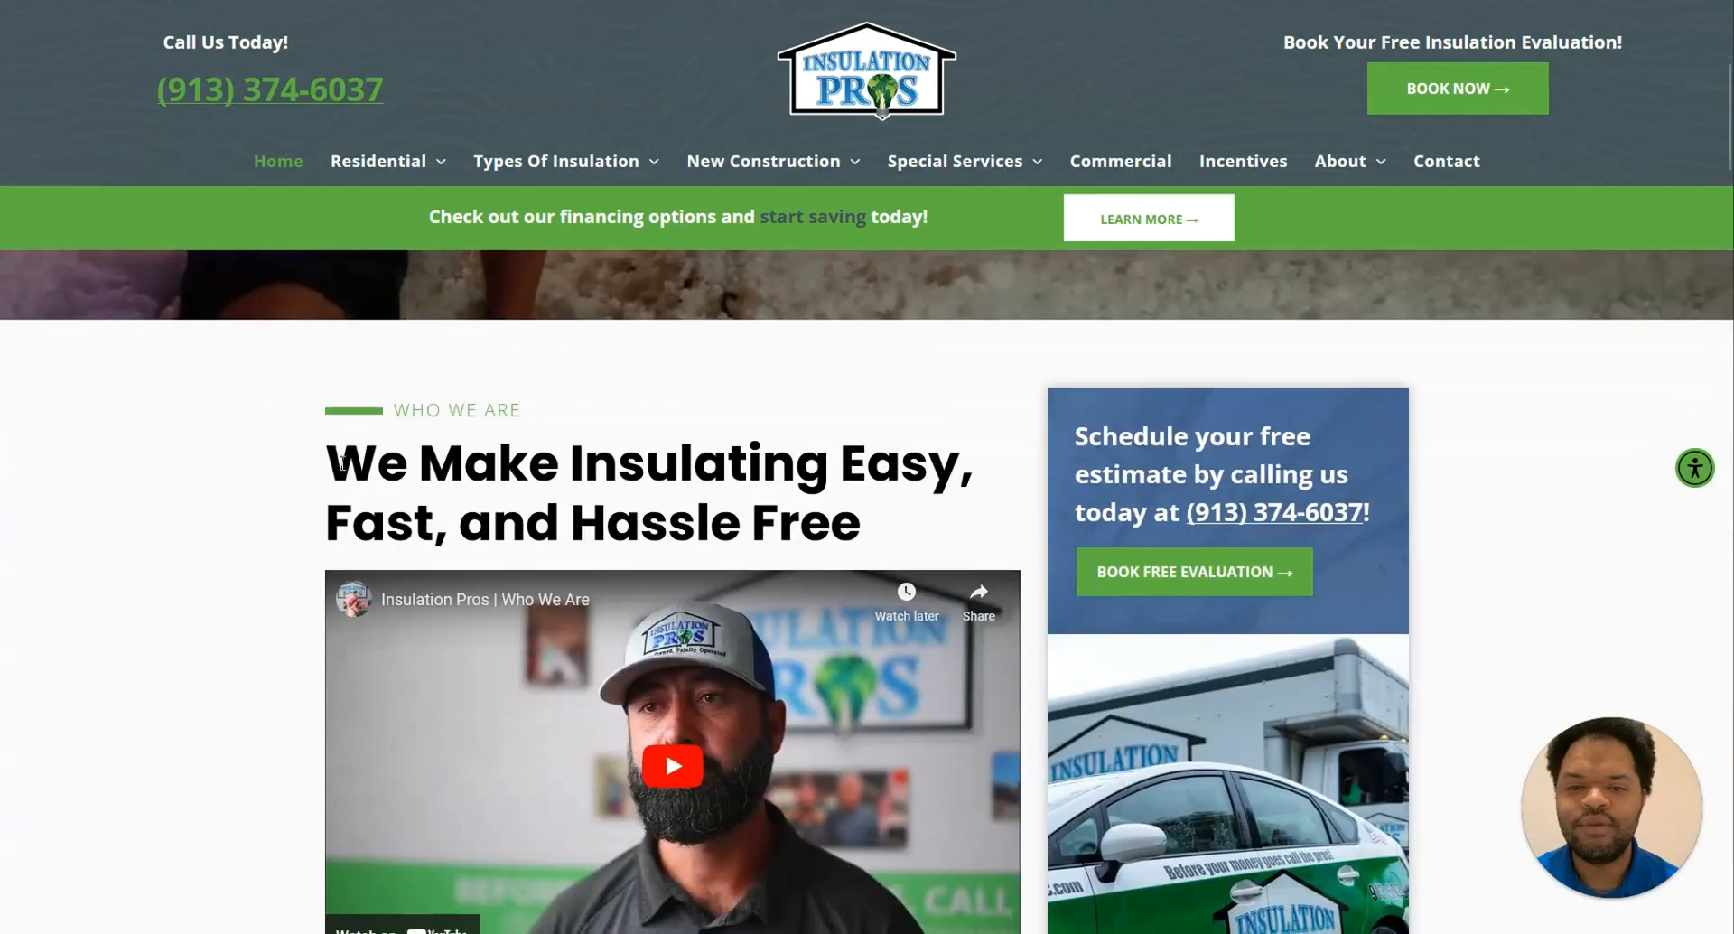
scroll(342, 462, down, 8)
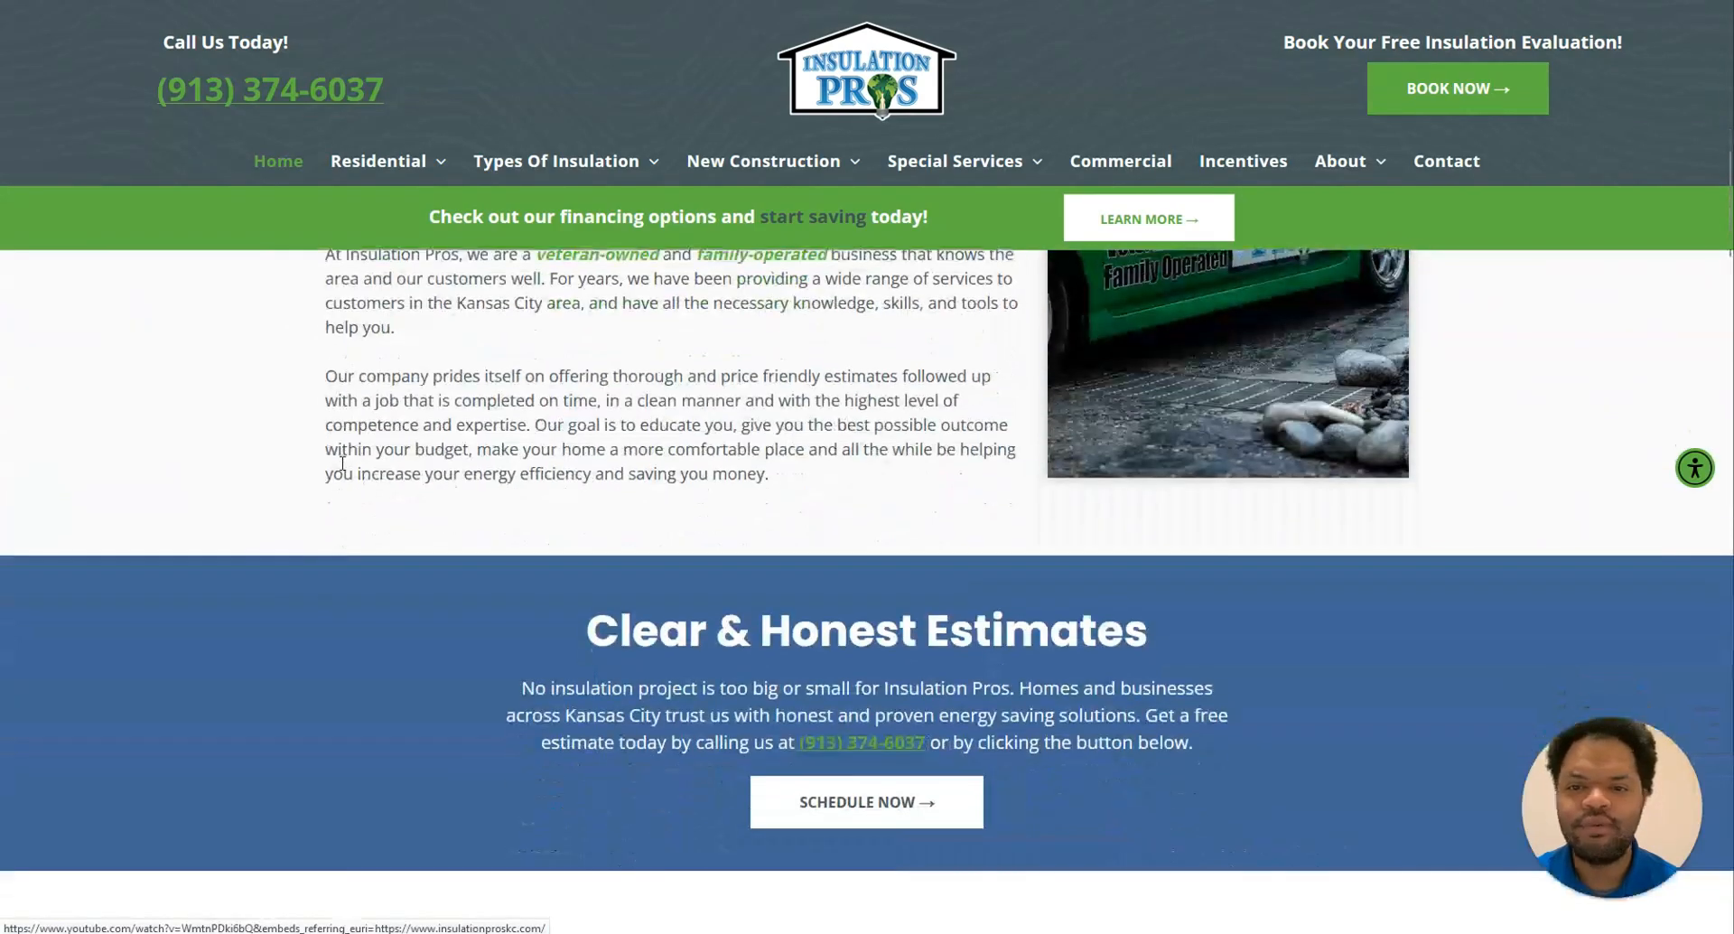
scroll(342, 463, down, 4)
scroll(341, 465, up, 3)
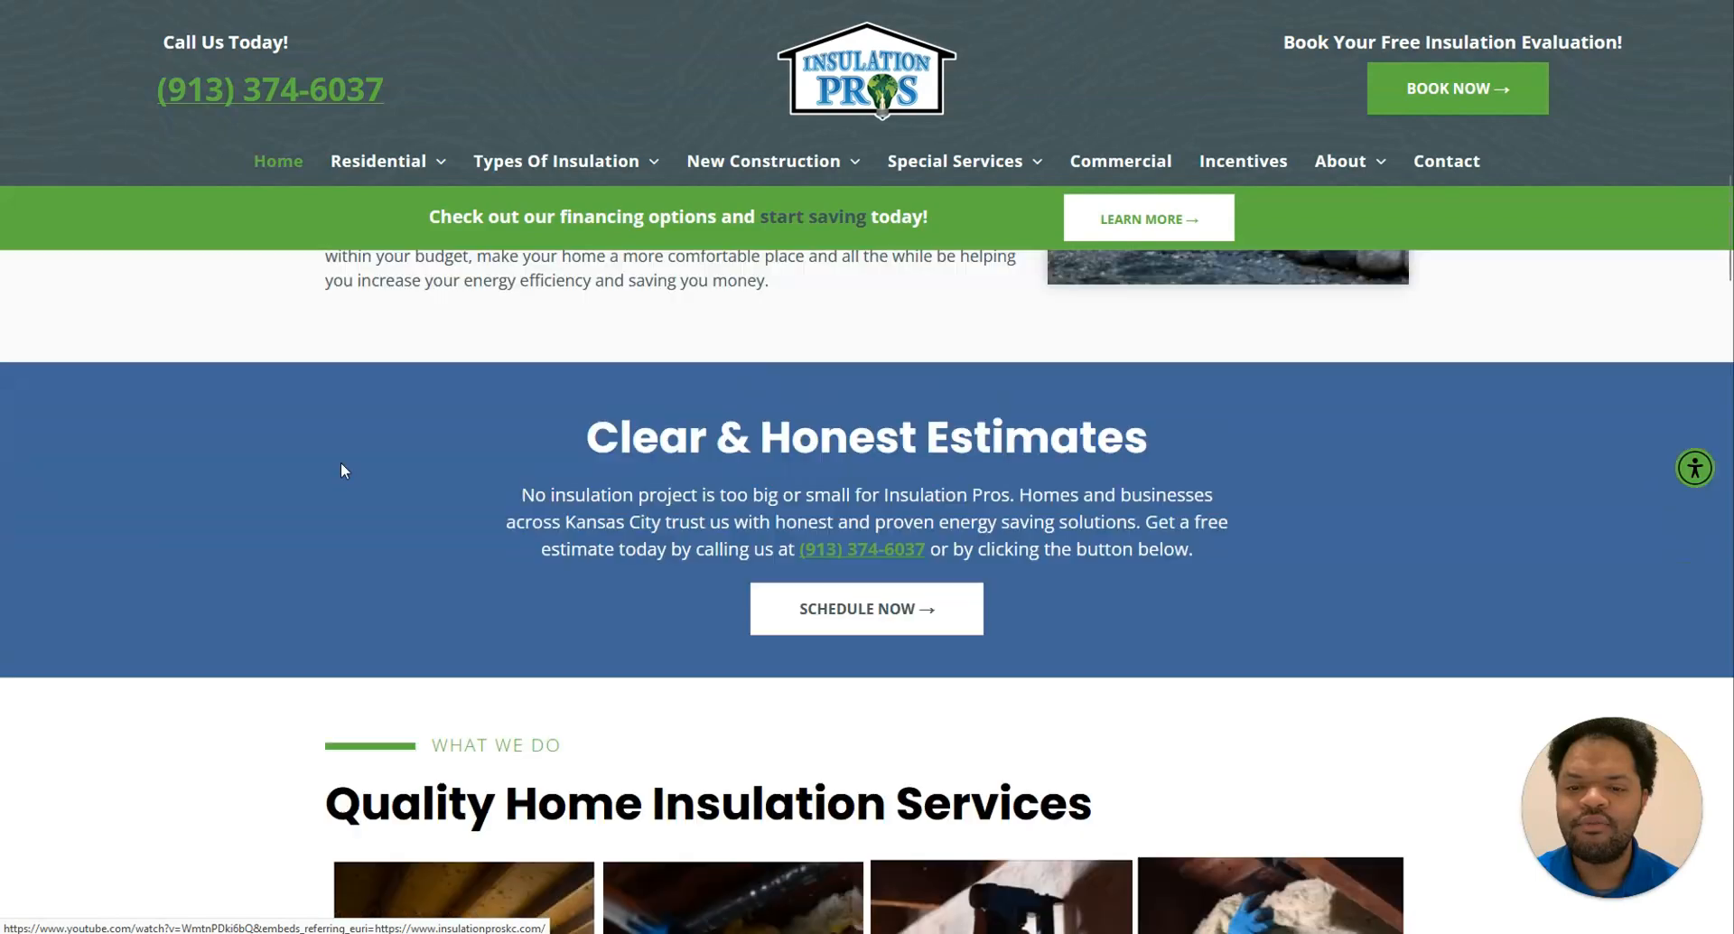
scroll(341, 463, up, 14)
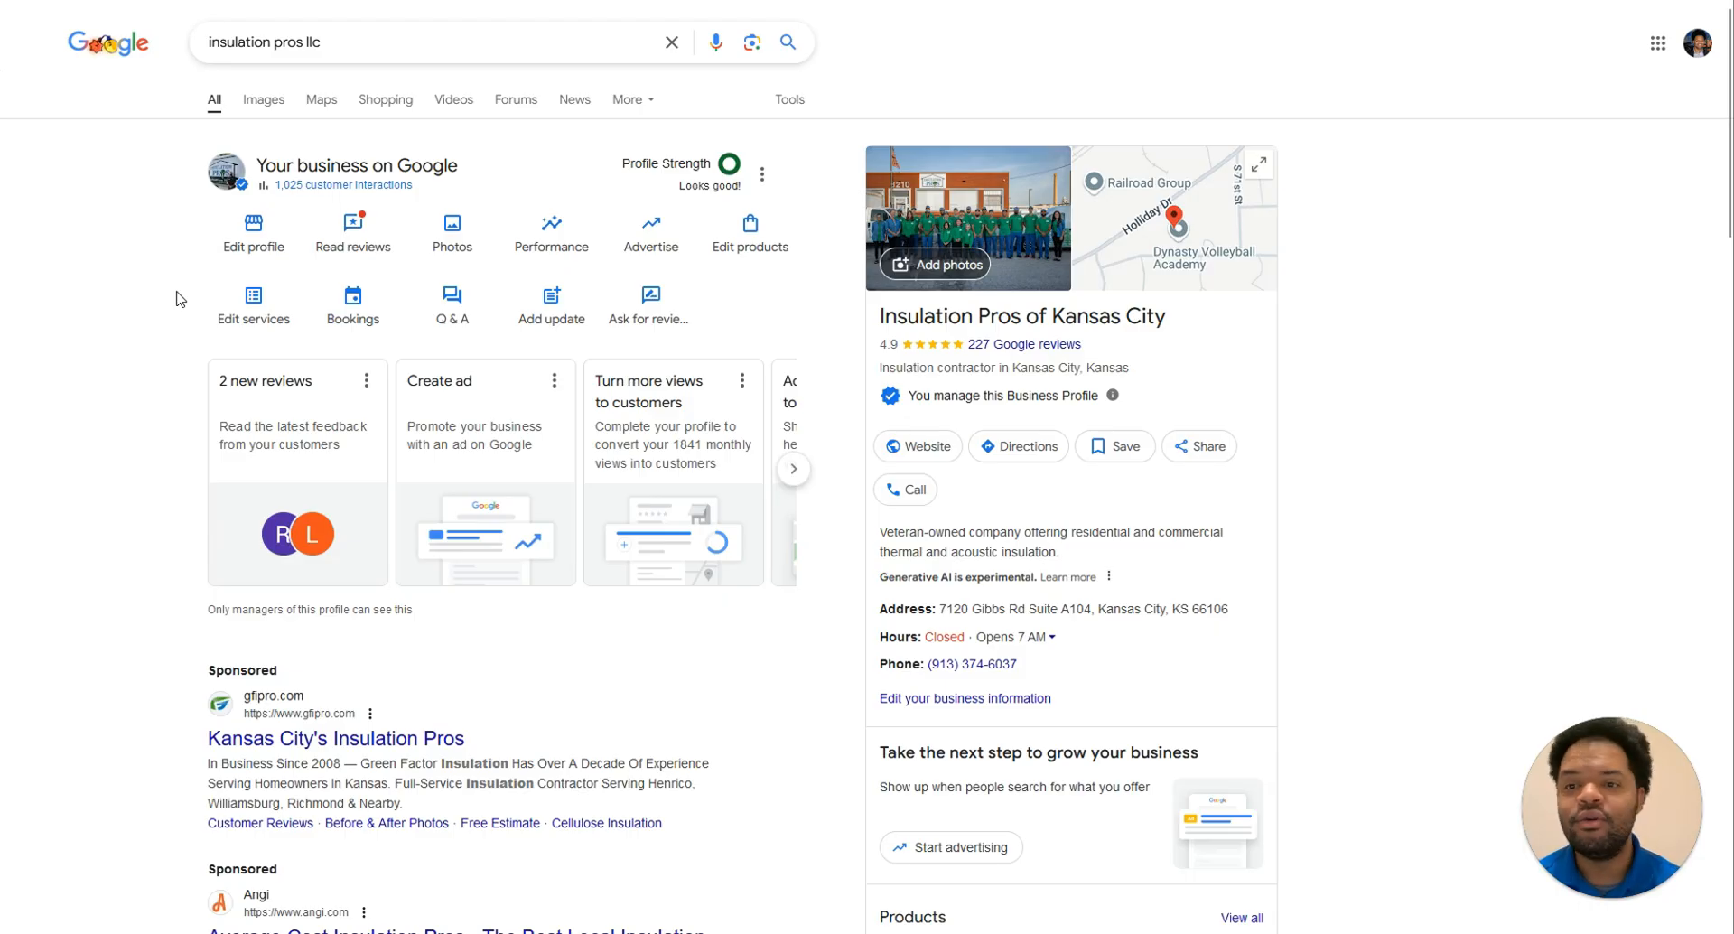
Step: Open the services of the Google Business Profile and review the current list of insulation contractor services from Air Barrier onward
click(257, 307)
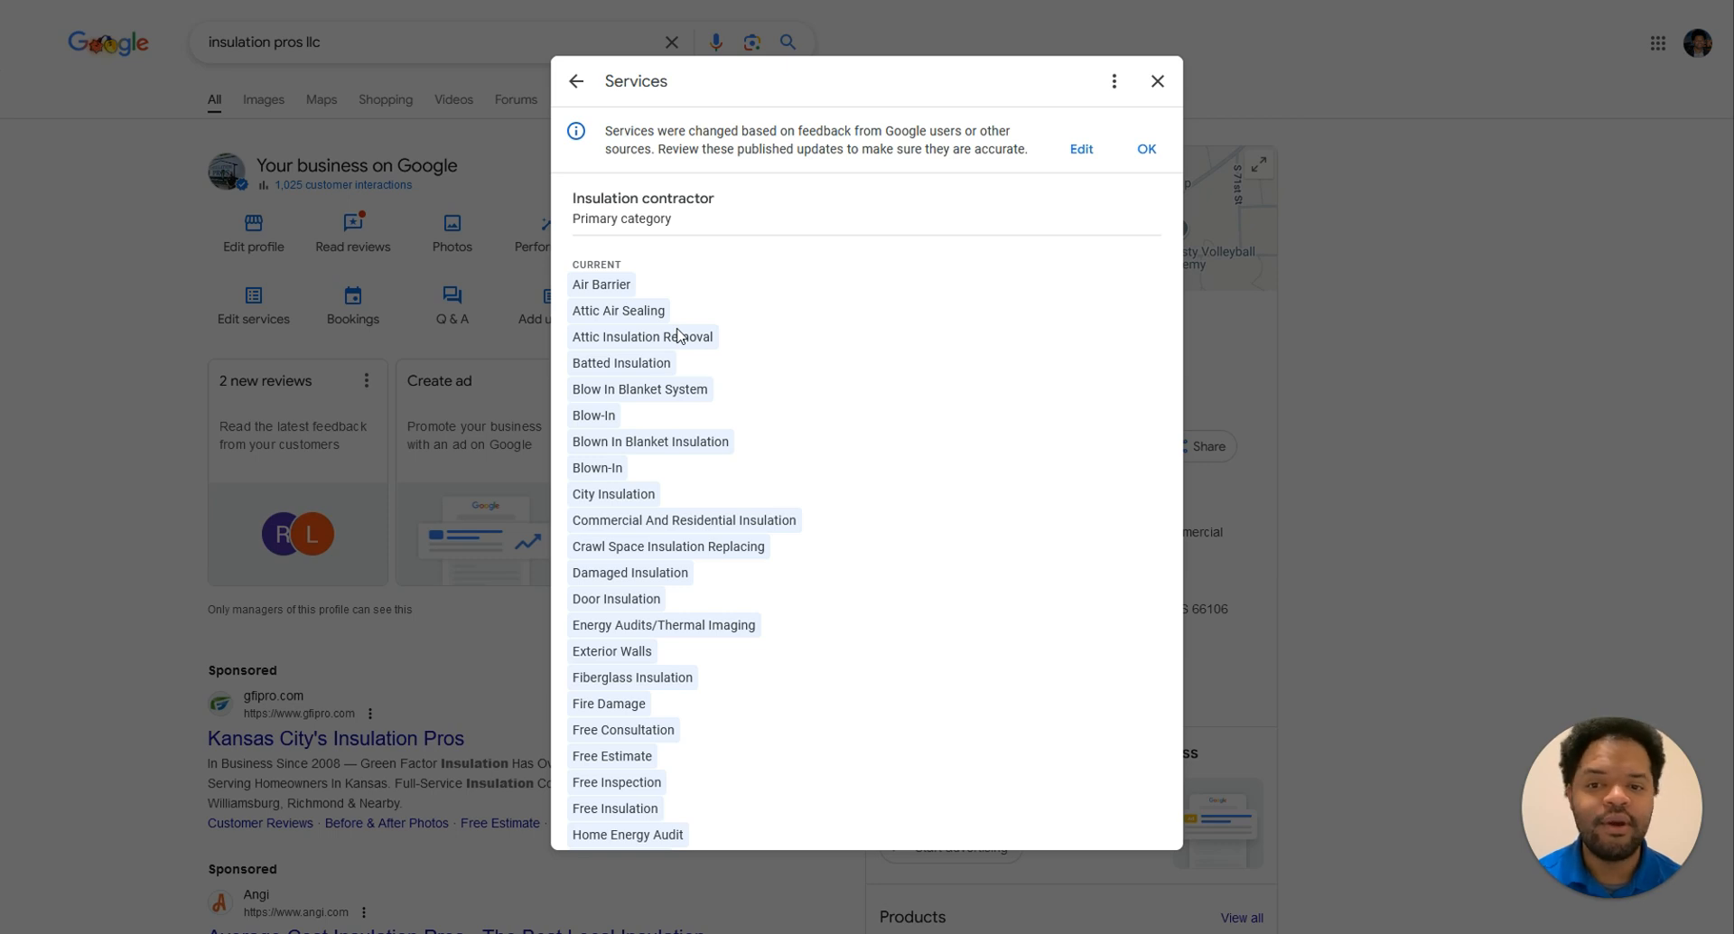
scroll(679, 334, down, 15)
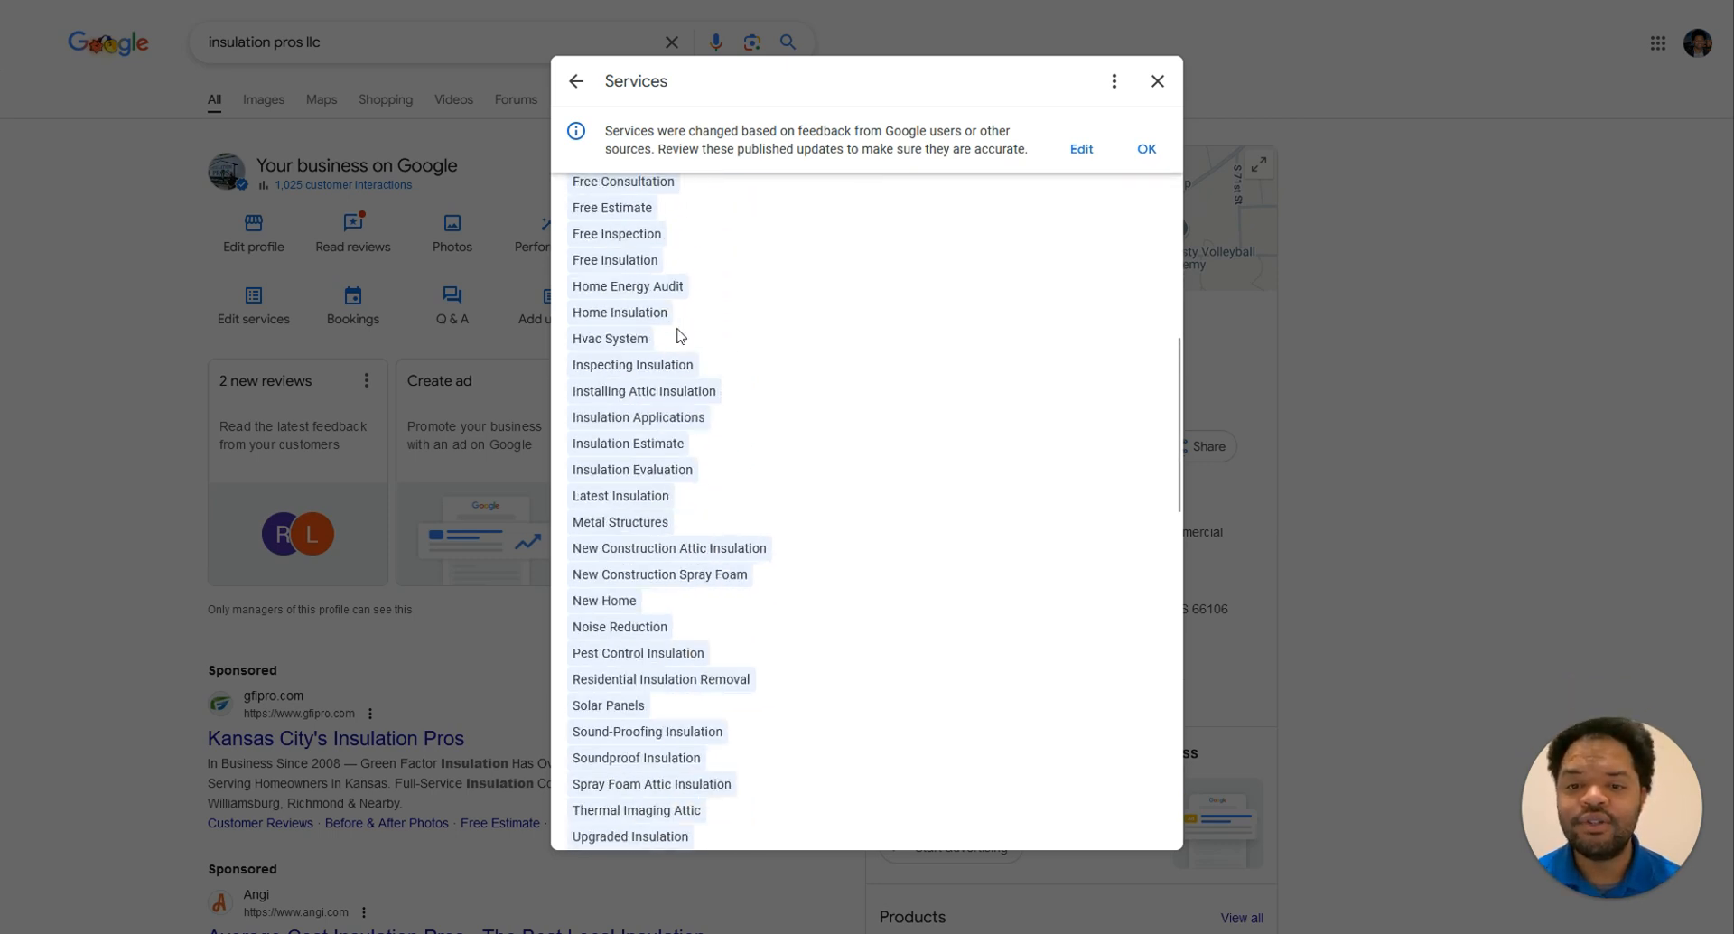
scroll(679, 334, down, 15)
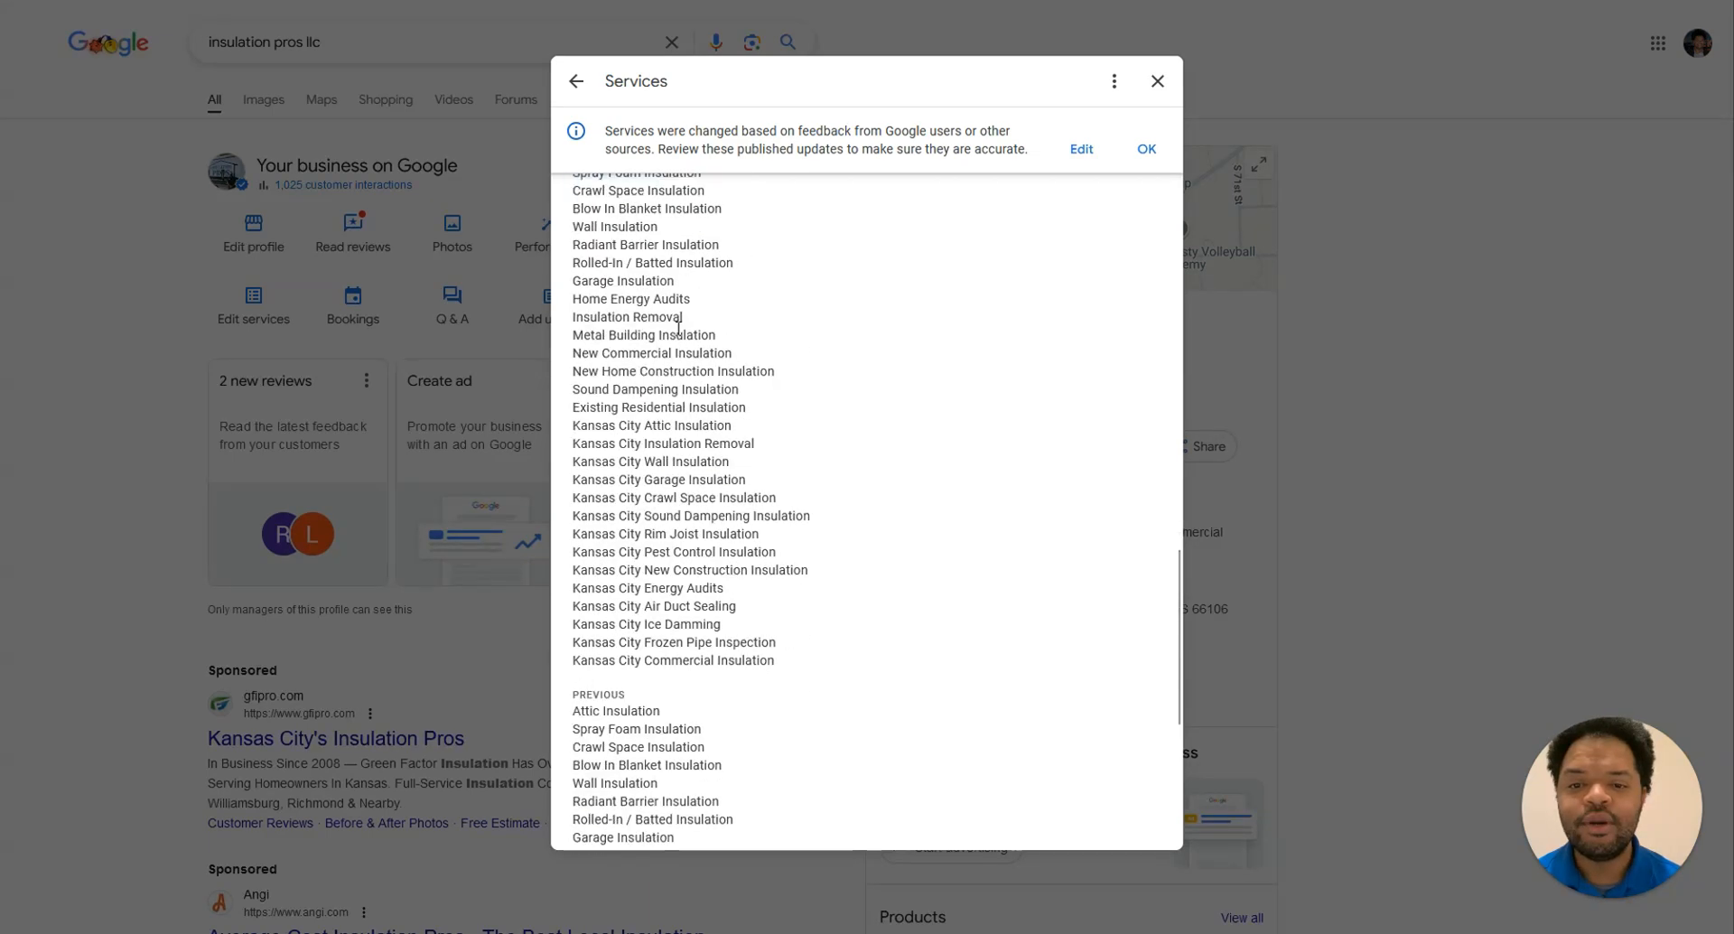
scroll(678, 328, down, 1)
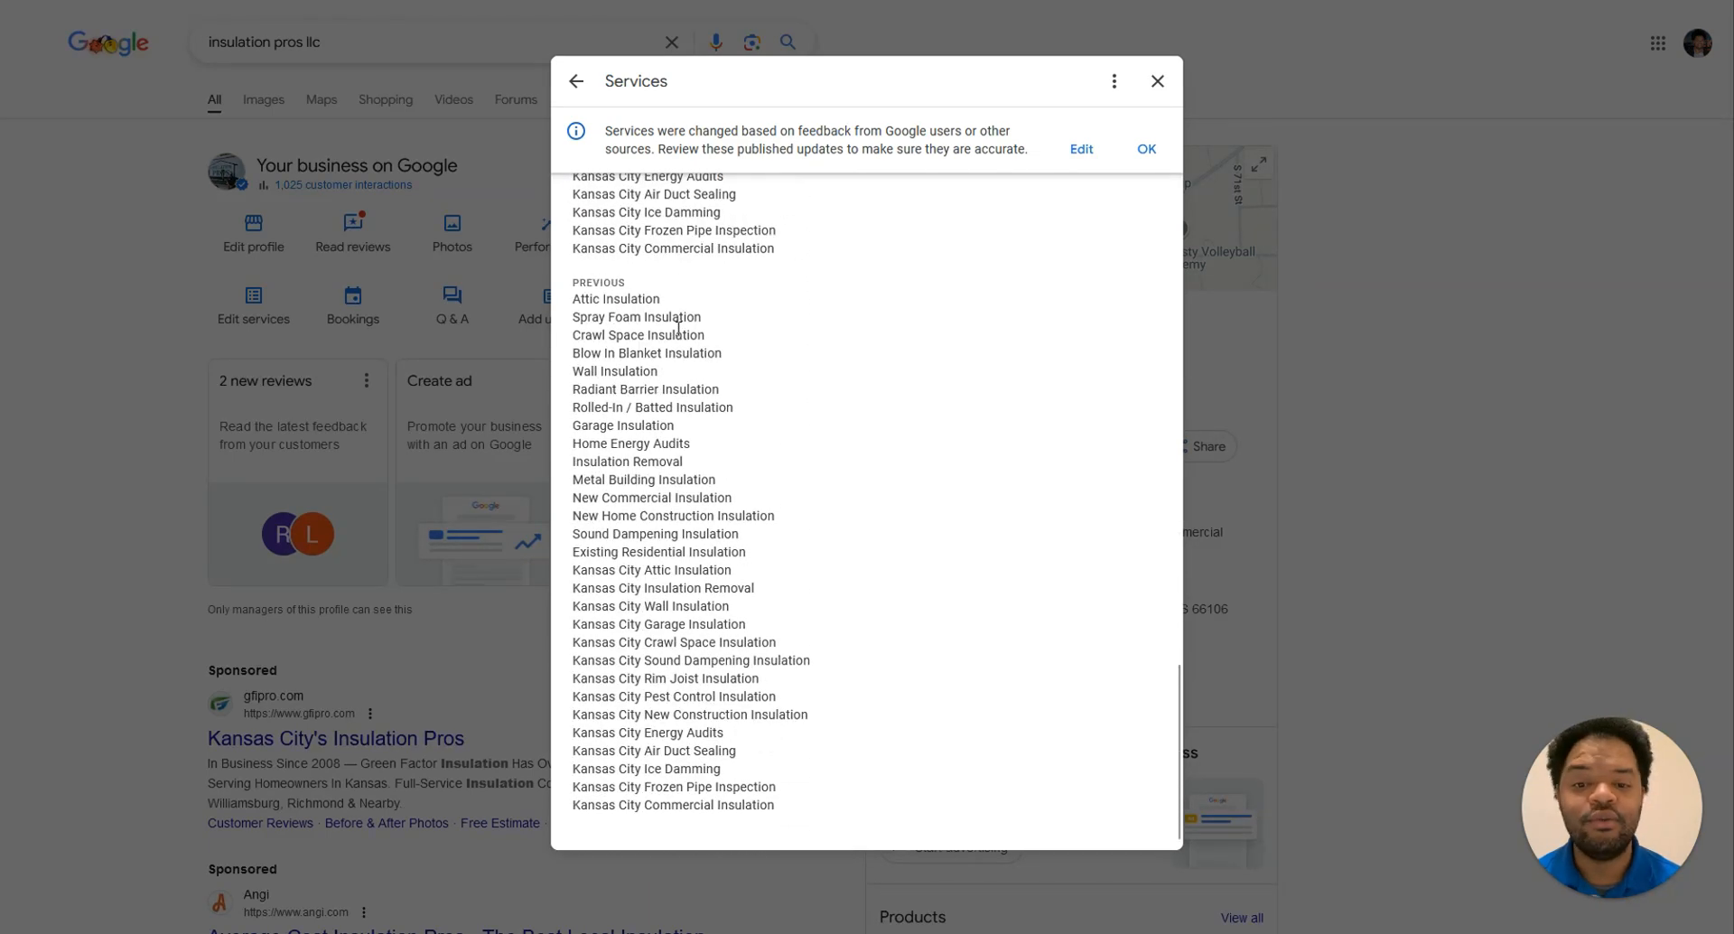
scroll(678, 328, up, 10)
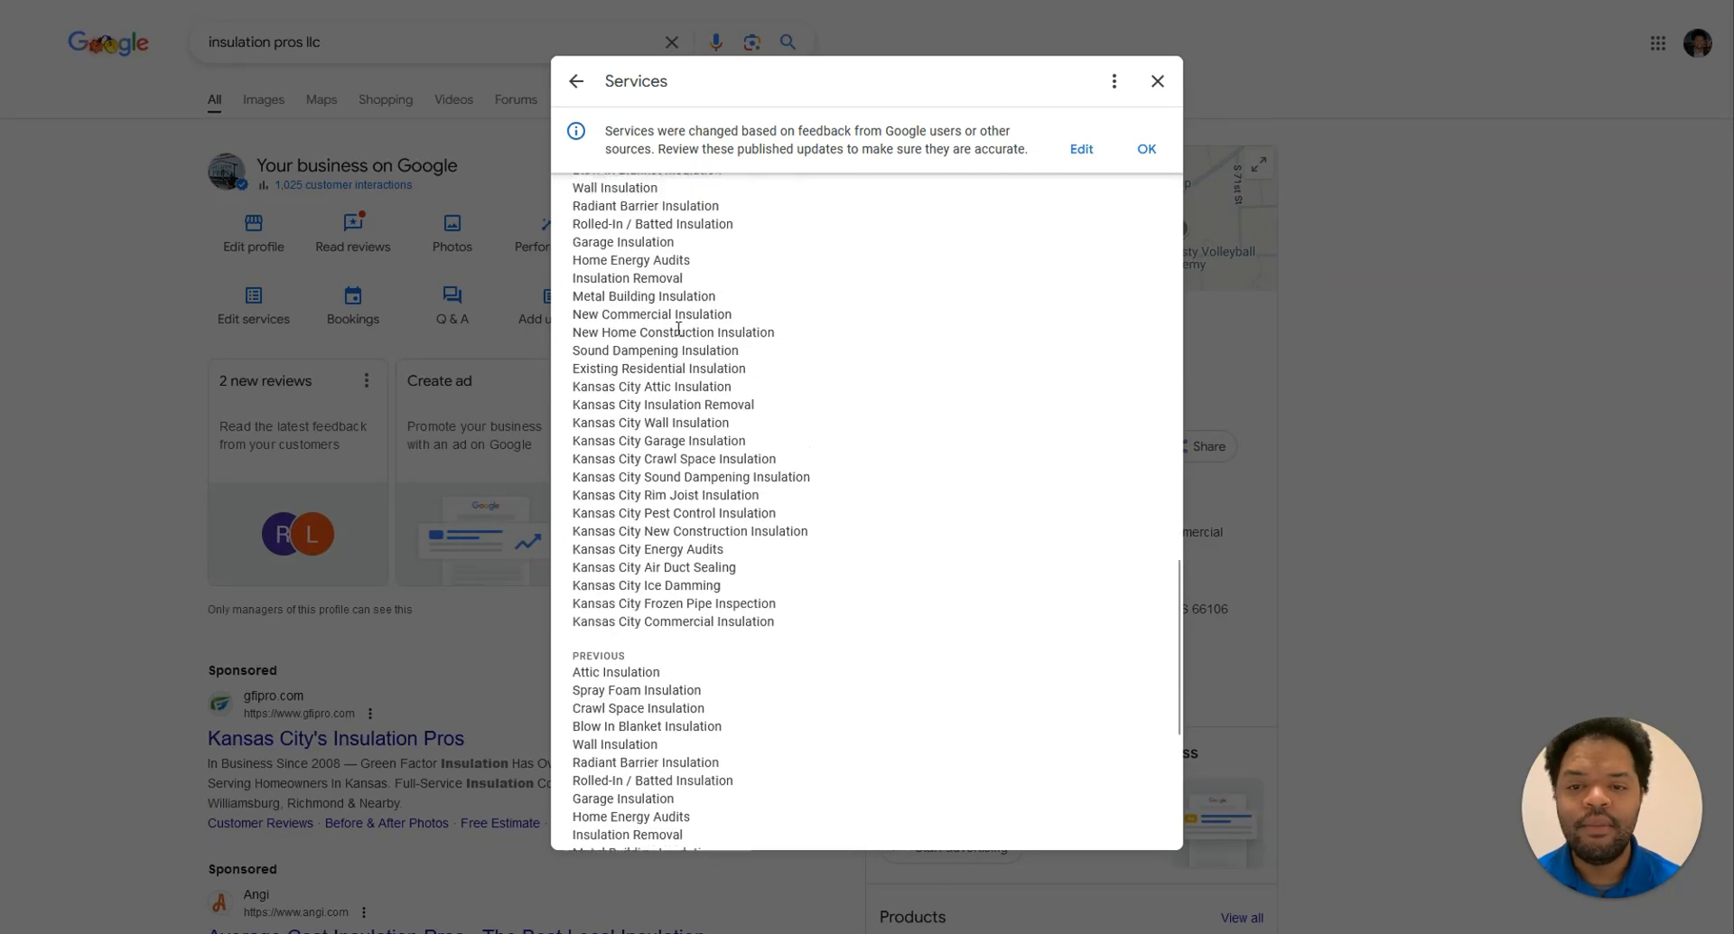
scroll(678, 329, up, 15)
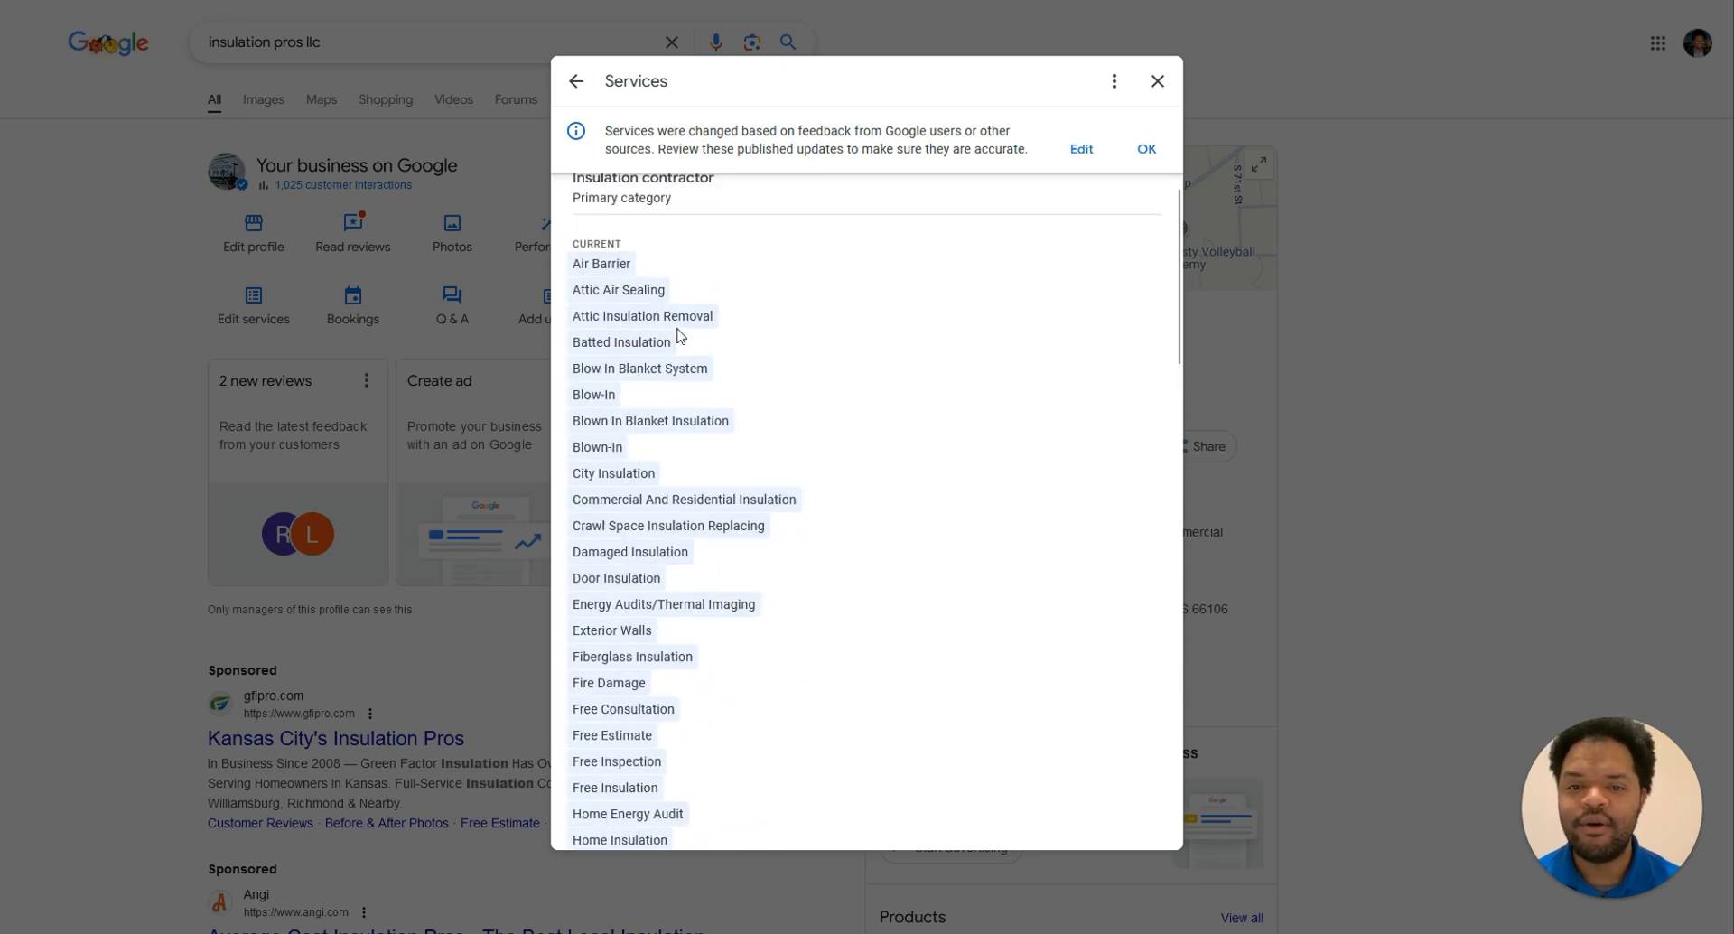
scroll(680, 336, up, 1)
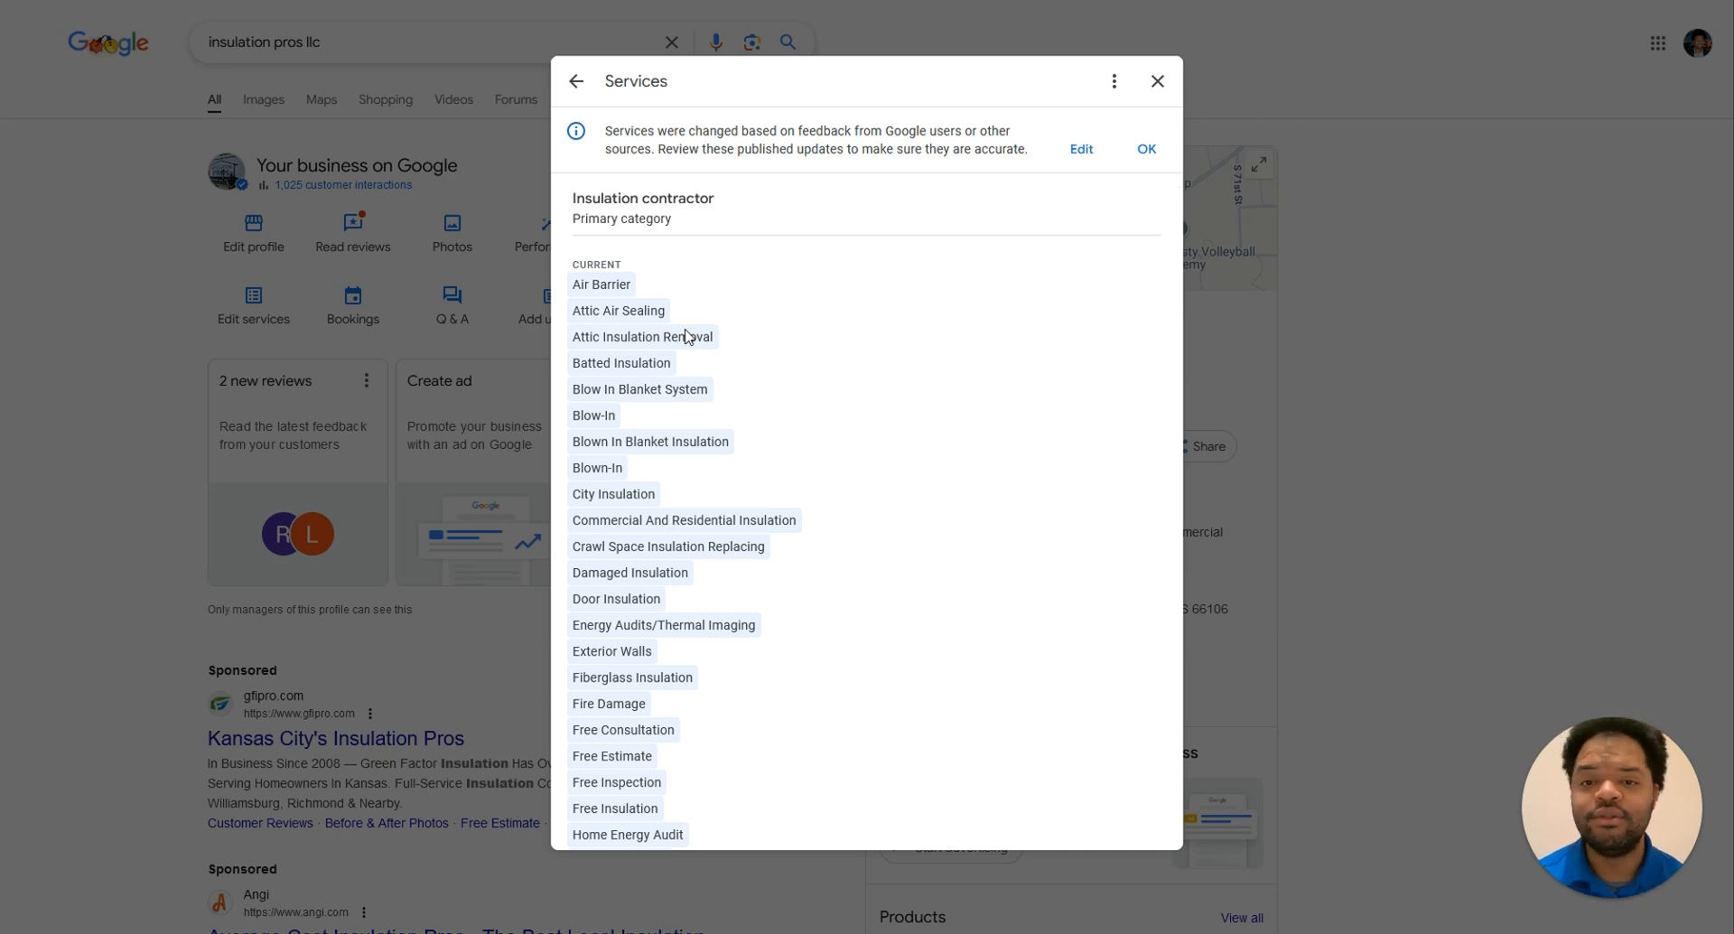
drag(574, 282, 665, 769)
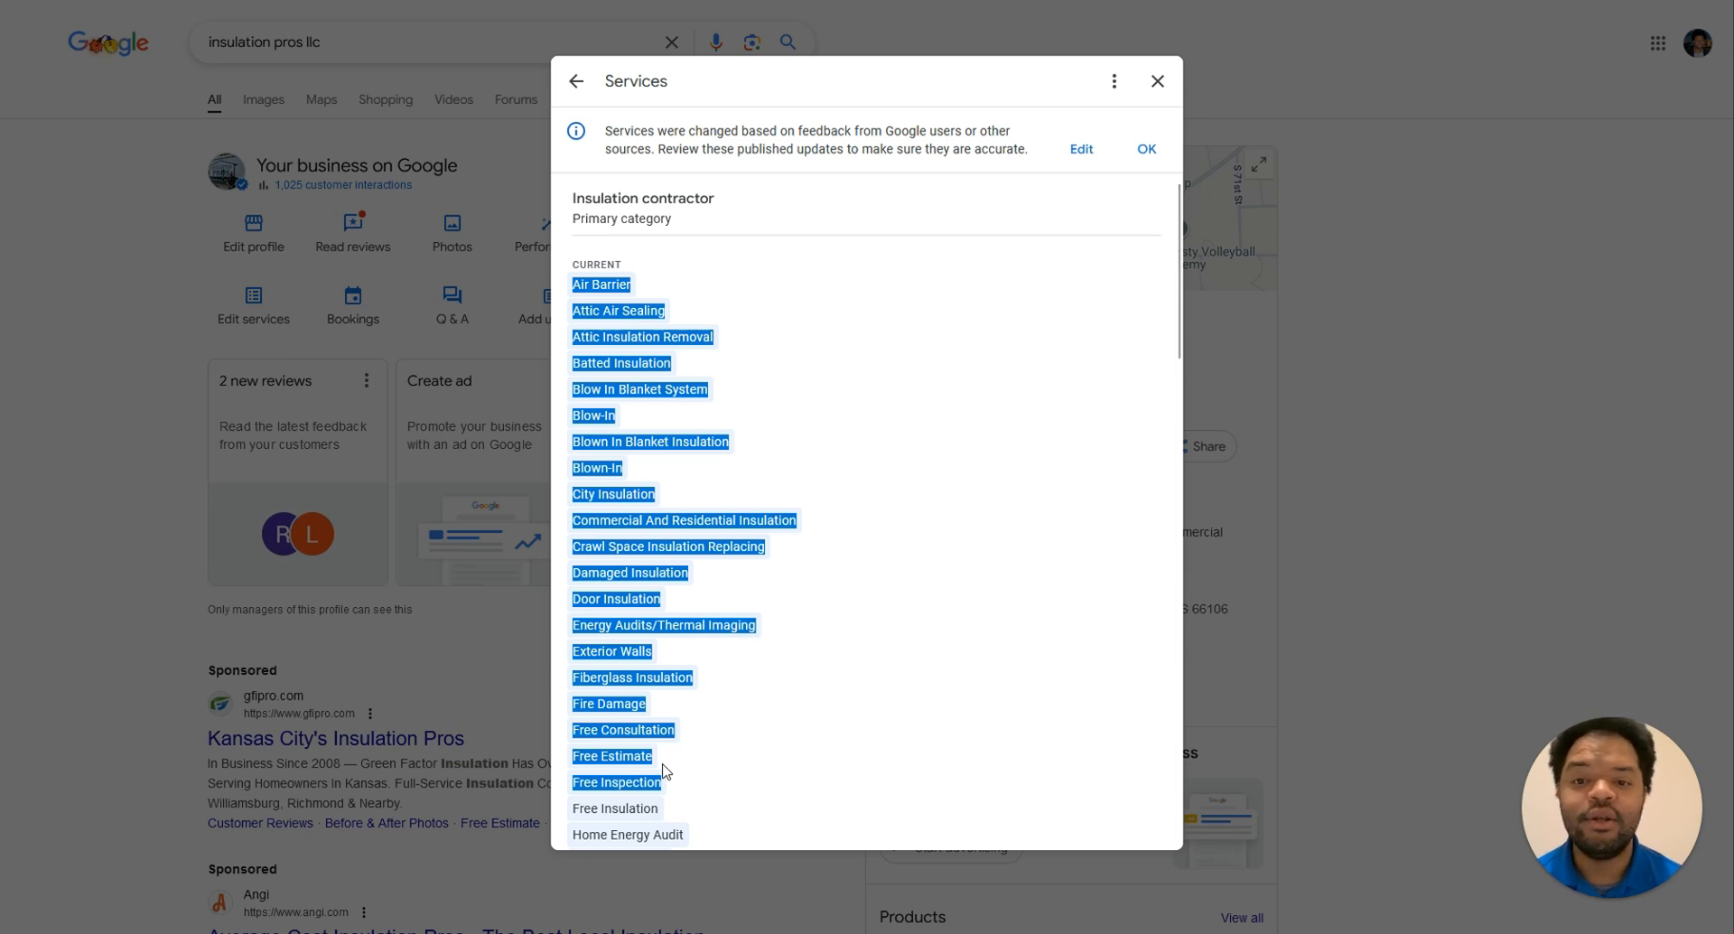
drag(665, 769, 673, 835)
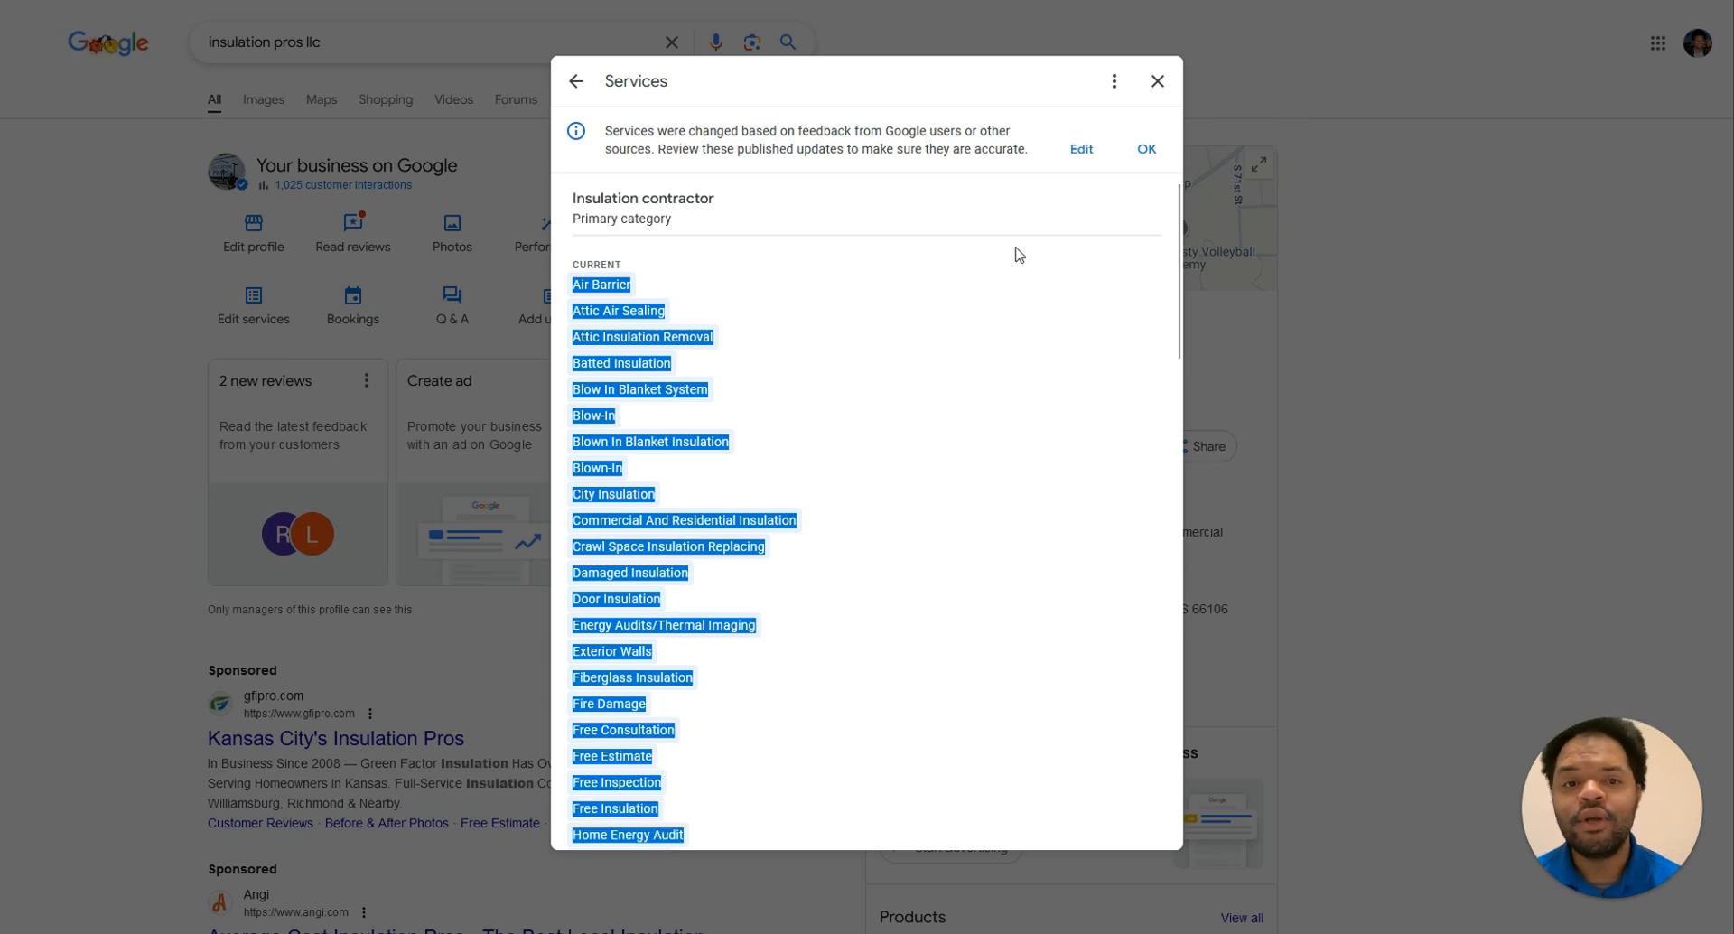
Step: Open the profile's services for editing and review the suggested and already selected insulation services
click(1082, 151)
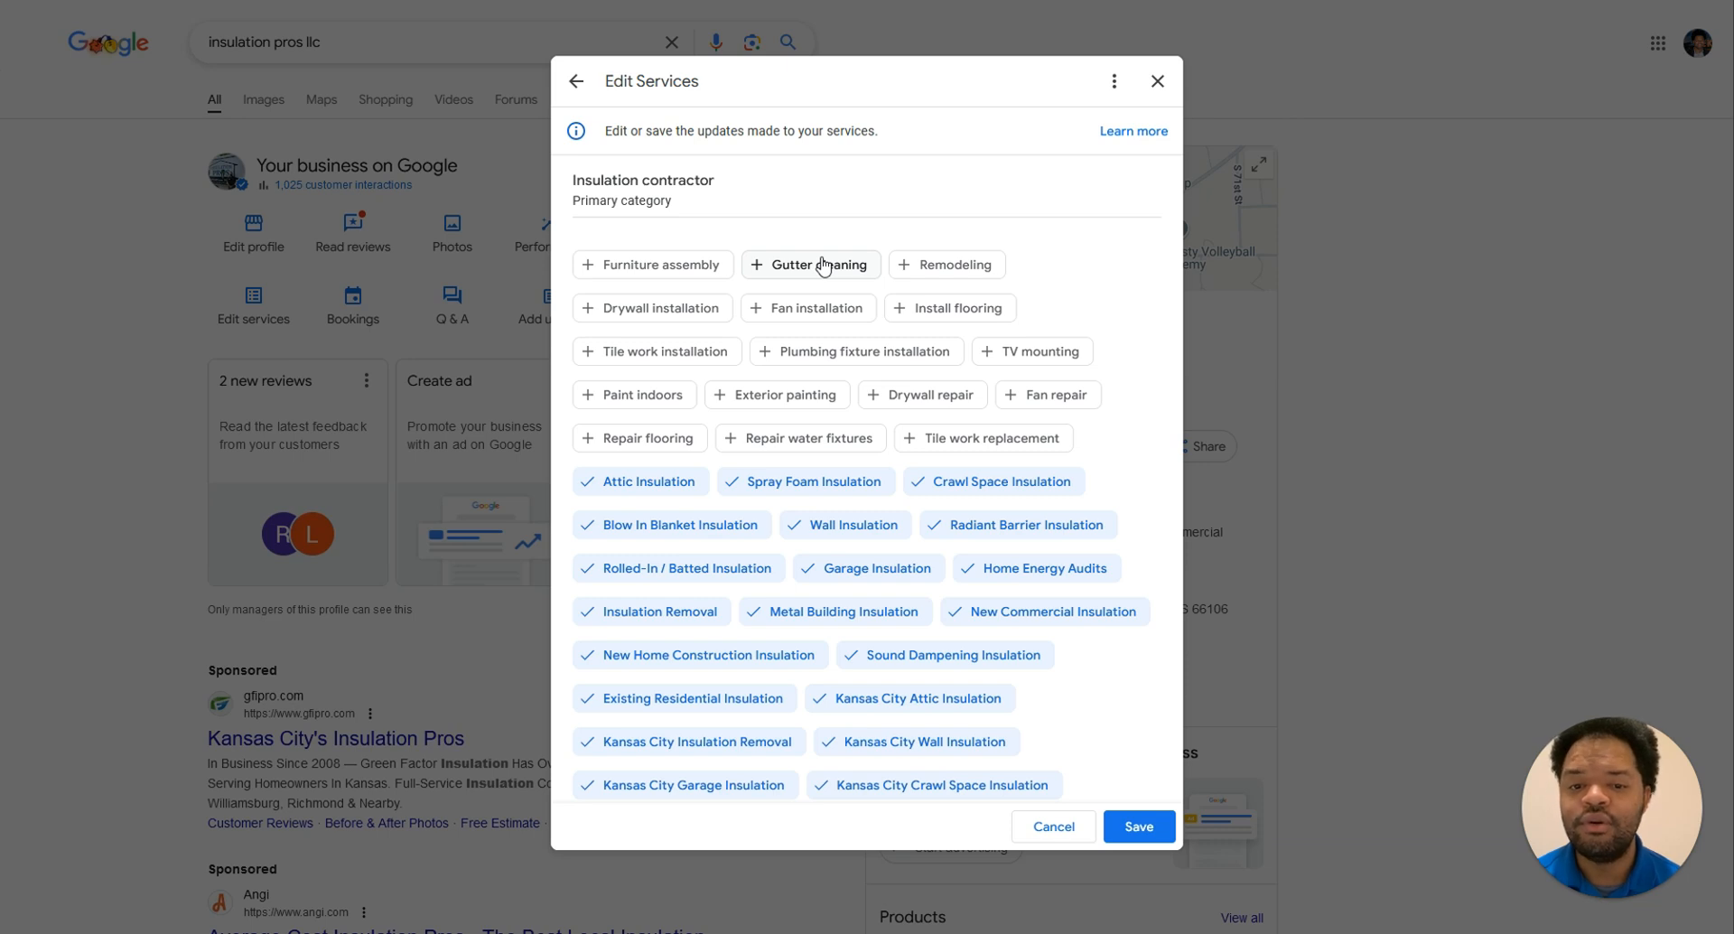
scroll(821, 264, down, 2)
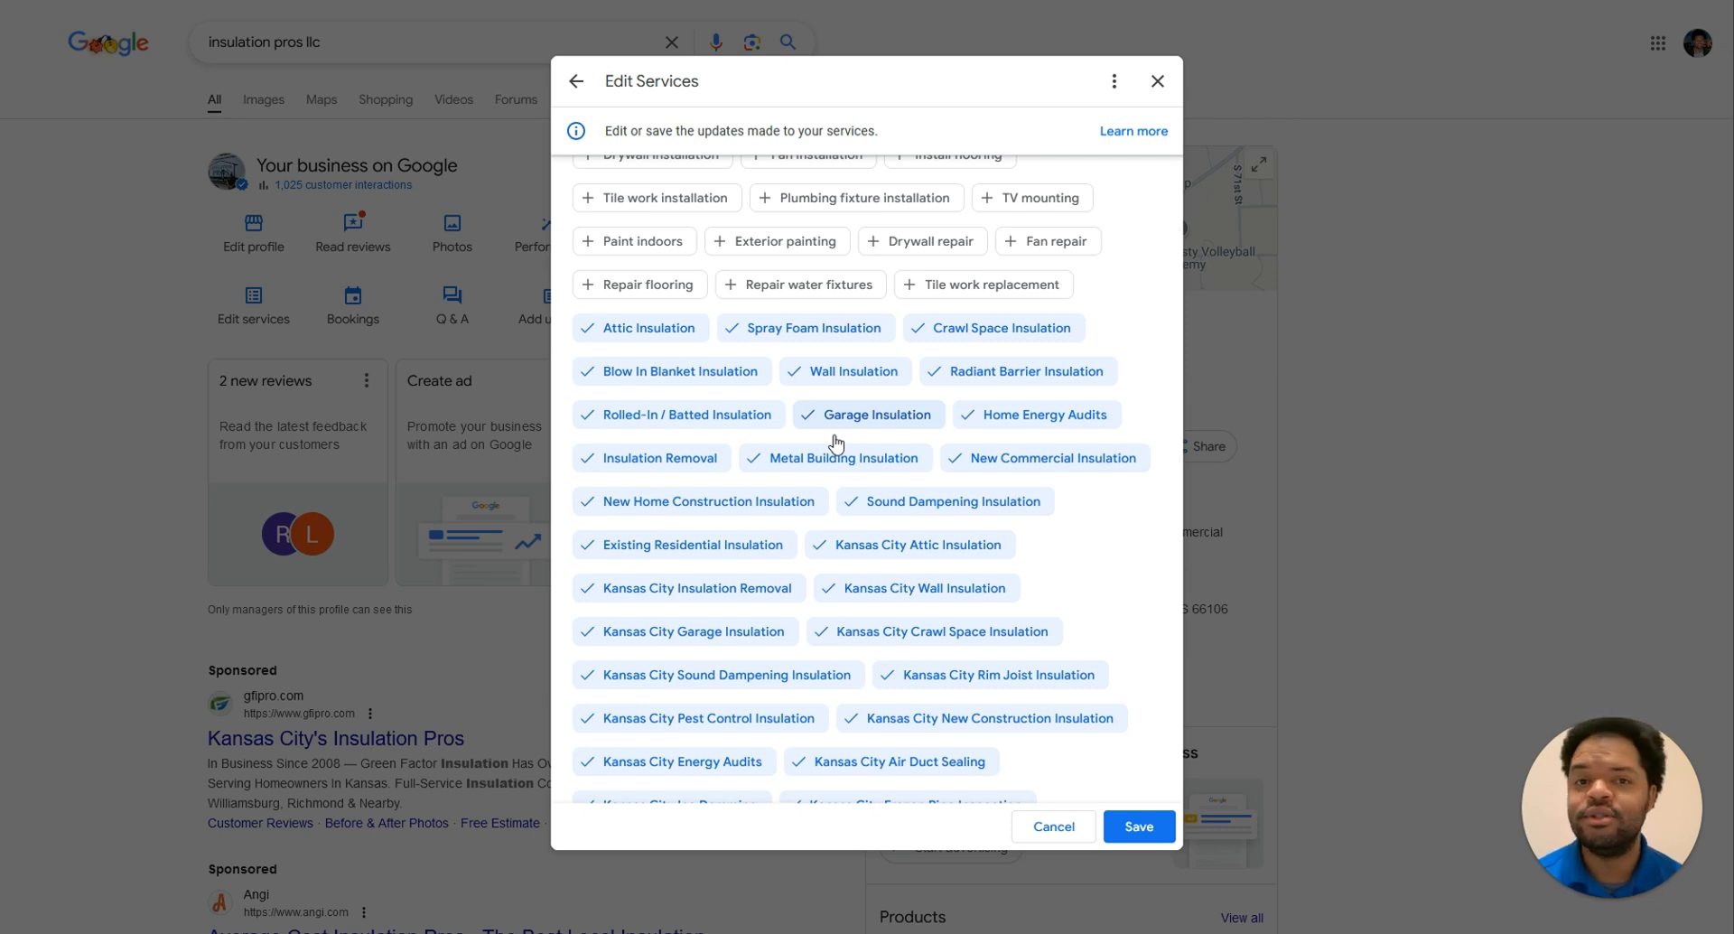
scroll(836, 442, up, 2)
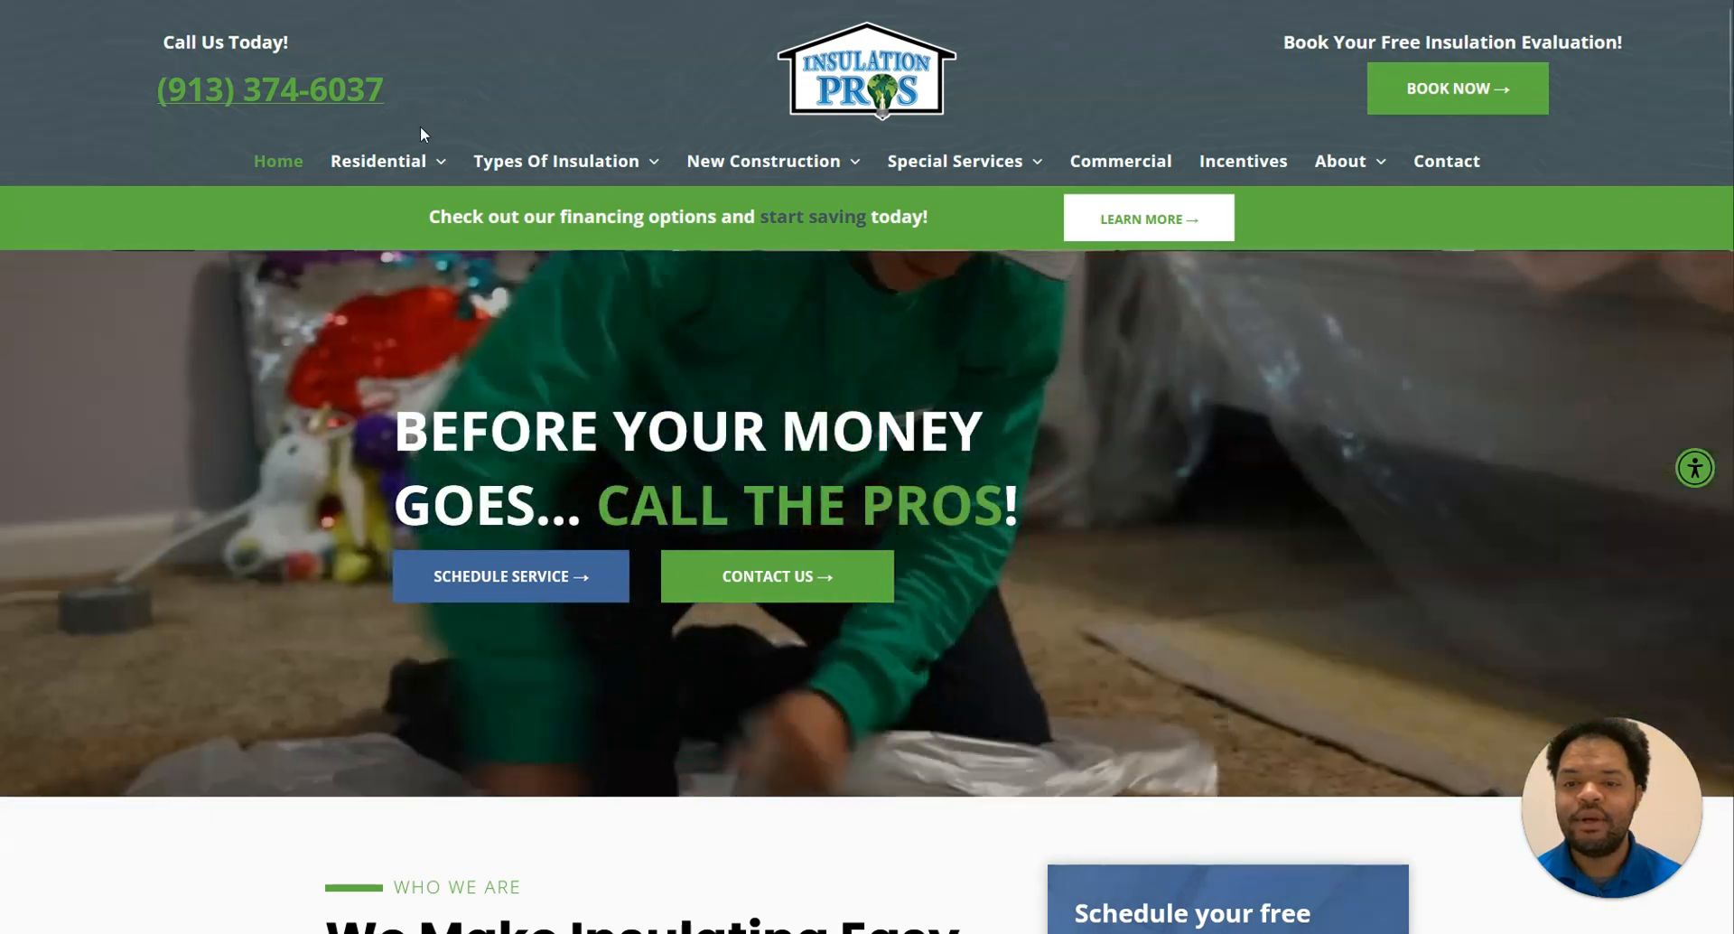
Step: Check the services listed under Residential and Types Of Insulation in the Insulation Pros website navigation
mouse_move(421, 172)
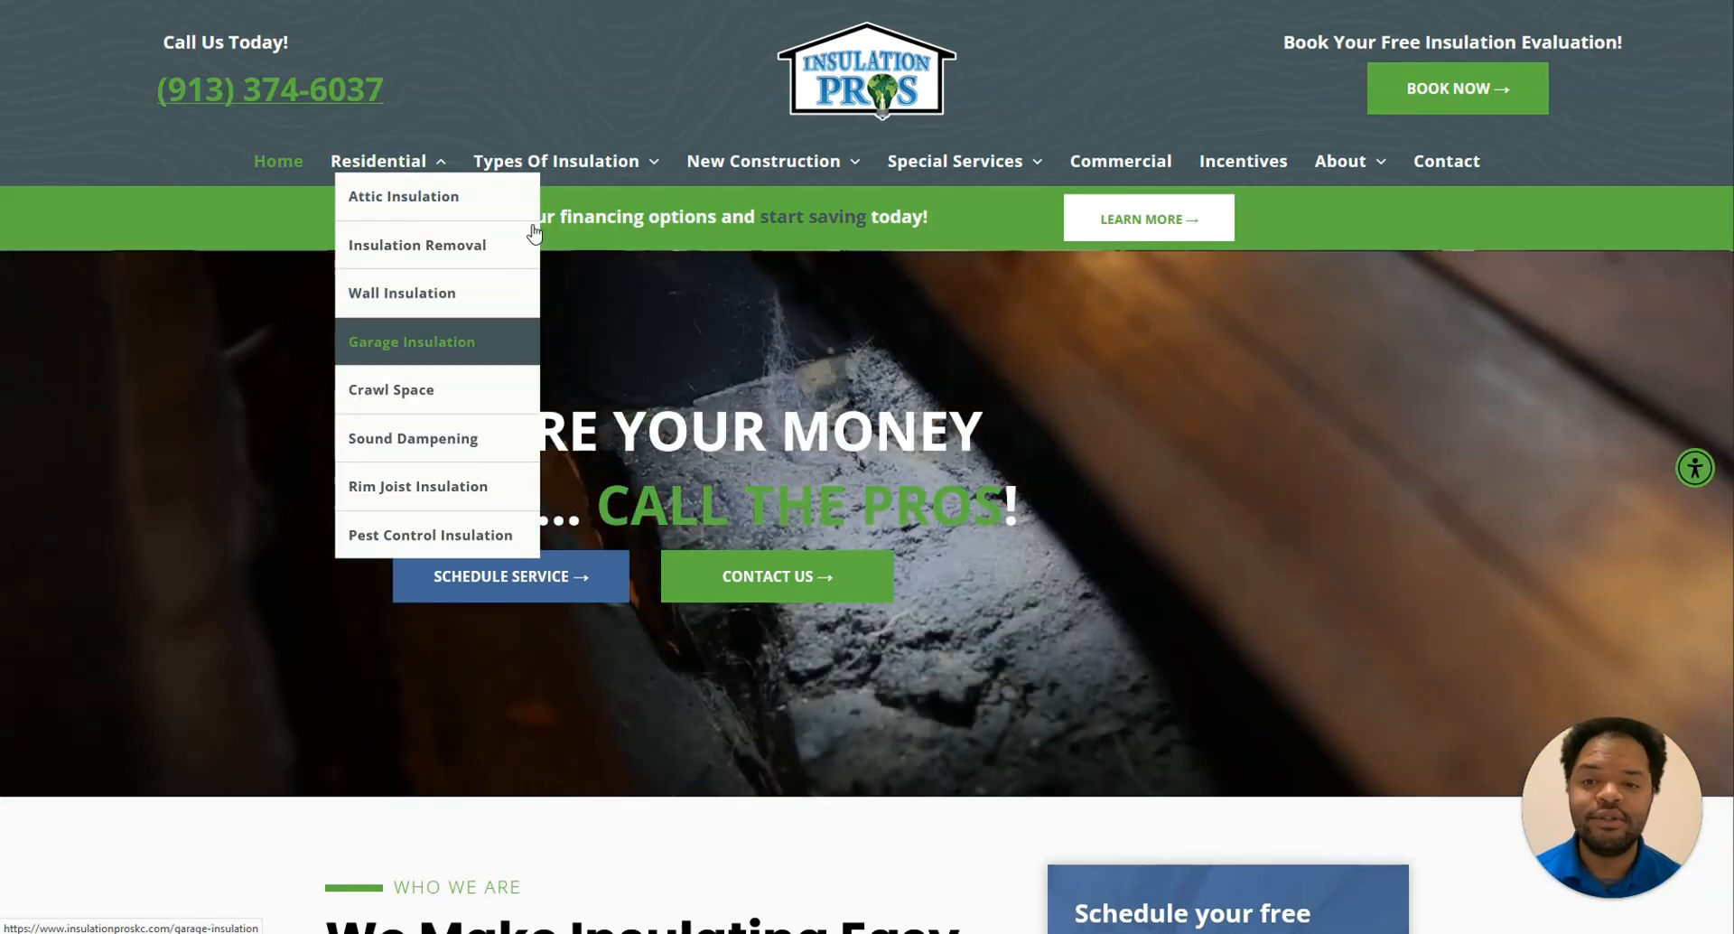
mouse_move(552, 165)
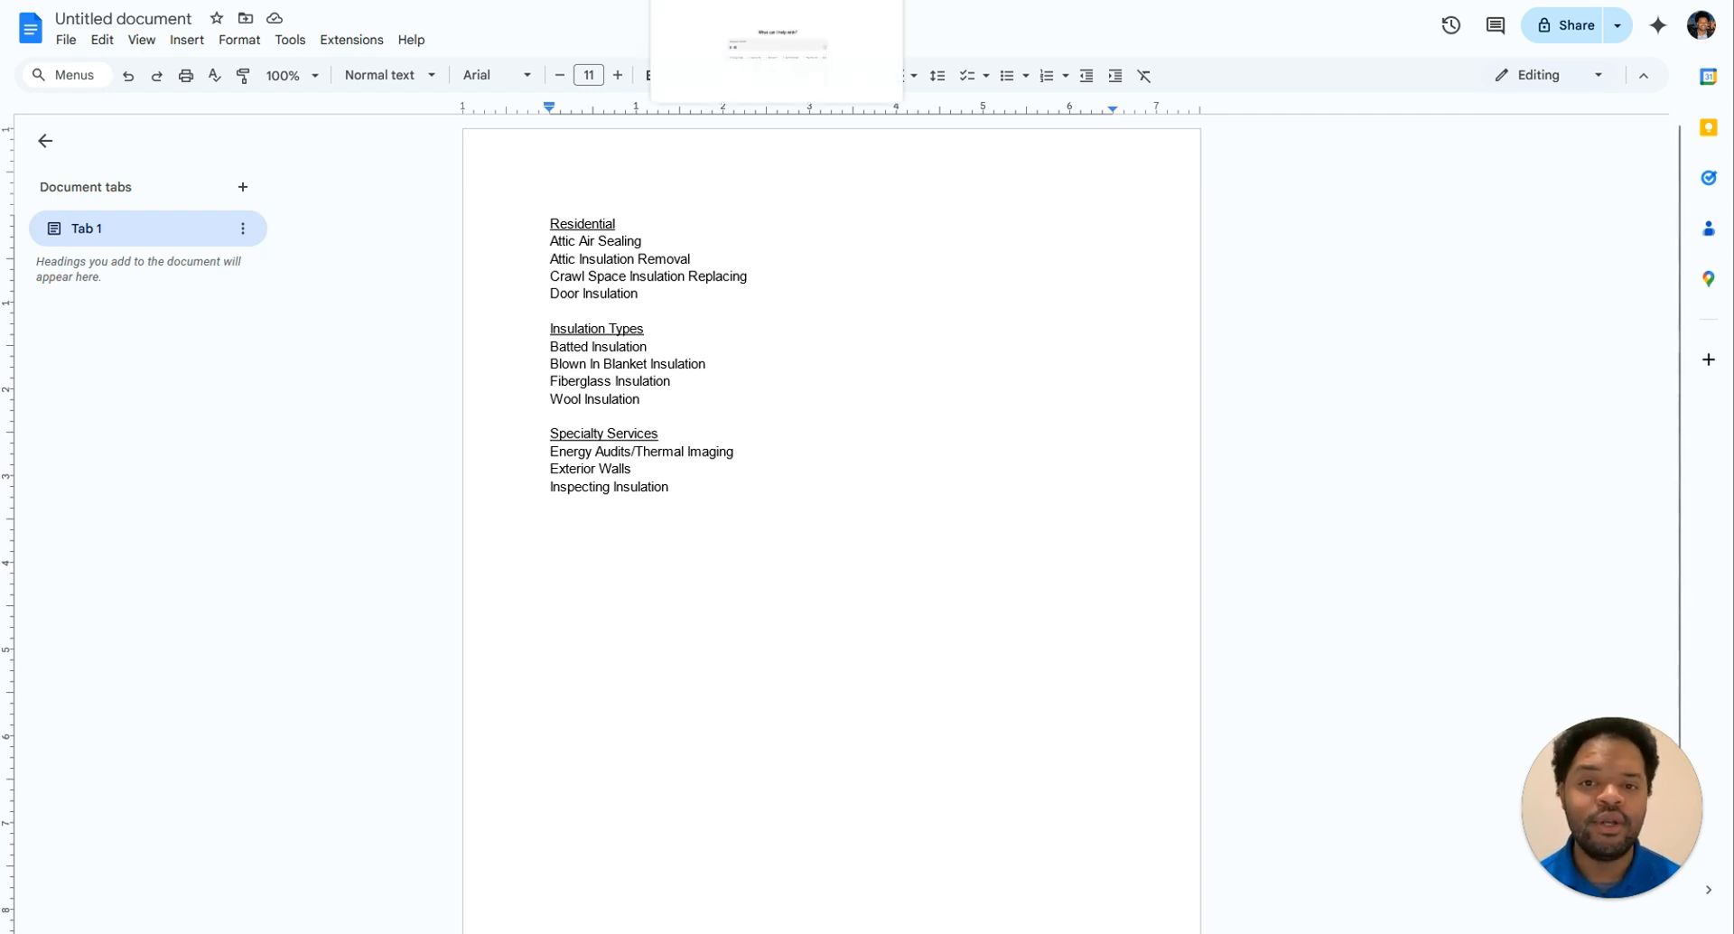
Step: Switch to ChatGPT and ask it to prepare a table-format sitemap for insulationproskc.com with hierarchical URLs that exclude /services/
click(723, 0)
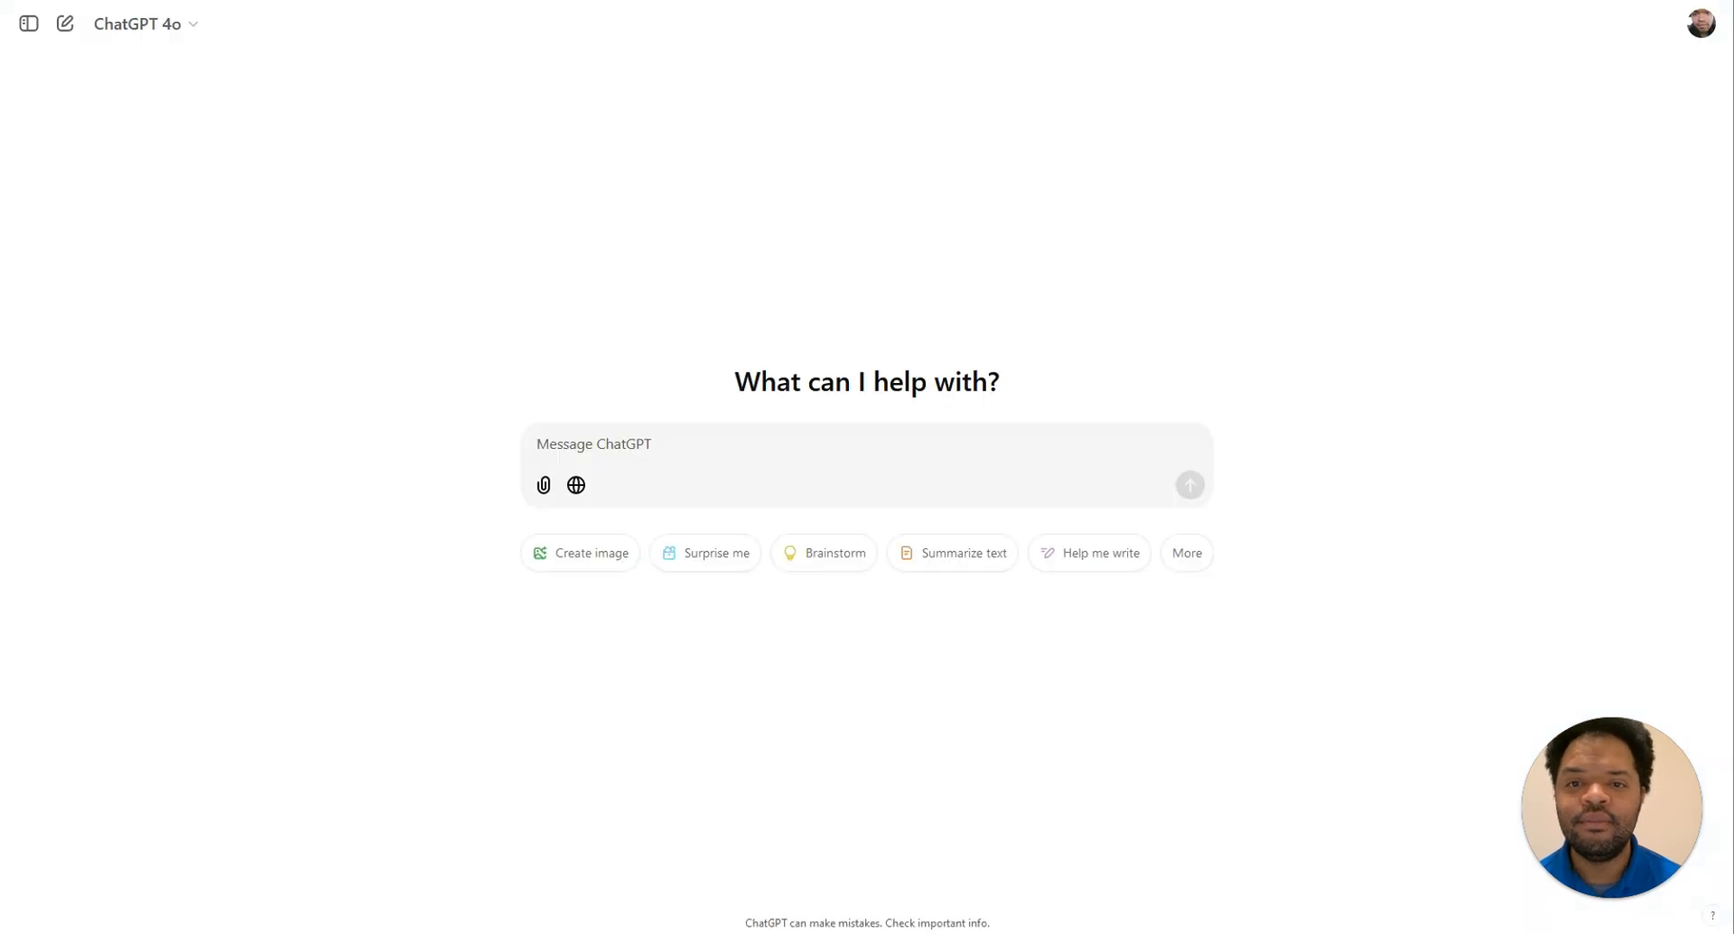
text(I am looking to establish a sitemap for my website in the insulation contractor industry. My domain name is insulationproskc.com. I’d like you to help me lay out a standard sitemap in table format, with primary, secondary and any tertiary pages if necessary. The URL structure needs to follow the page hierarchy. For instance, if a primary page is Services and the Secondary page is Repairs, the url should be insulationproskc.com/services/repairs as an example. Please, however, exclude all service pages, and do not include /services/ in my URLs unless I tell you. Page hierarchy should go in order of how I give you categories and services. I will give you specific instructions for what I’d like to include in the next prompt. If you follow so far, please say, "I understand, and I will continue with what categories you’d like.)
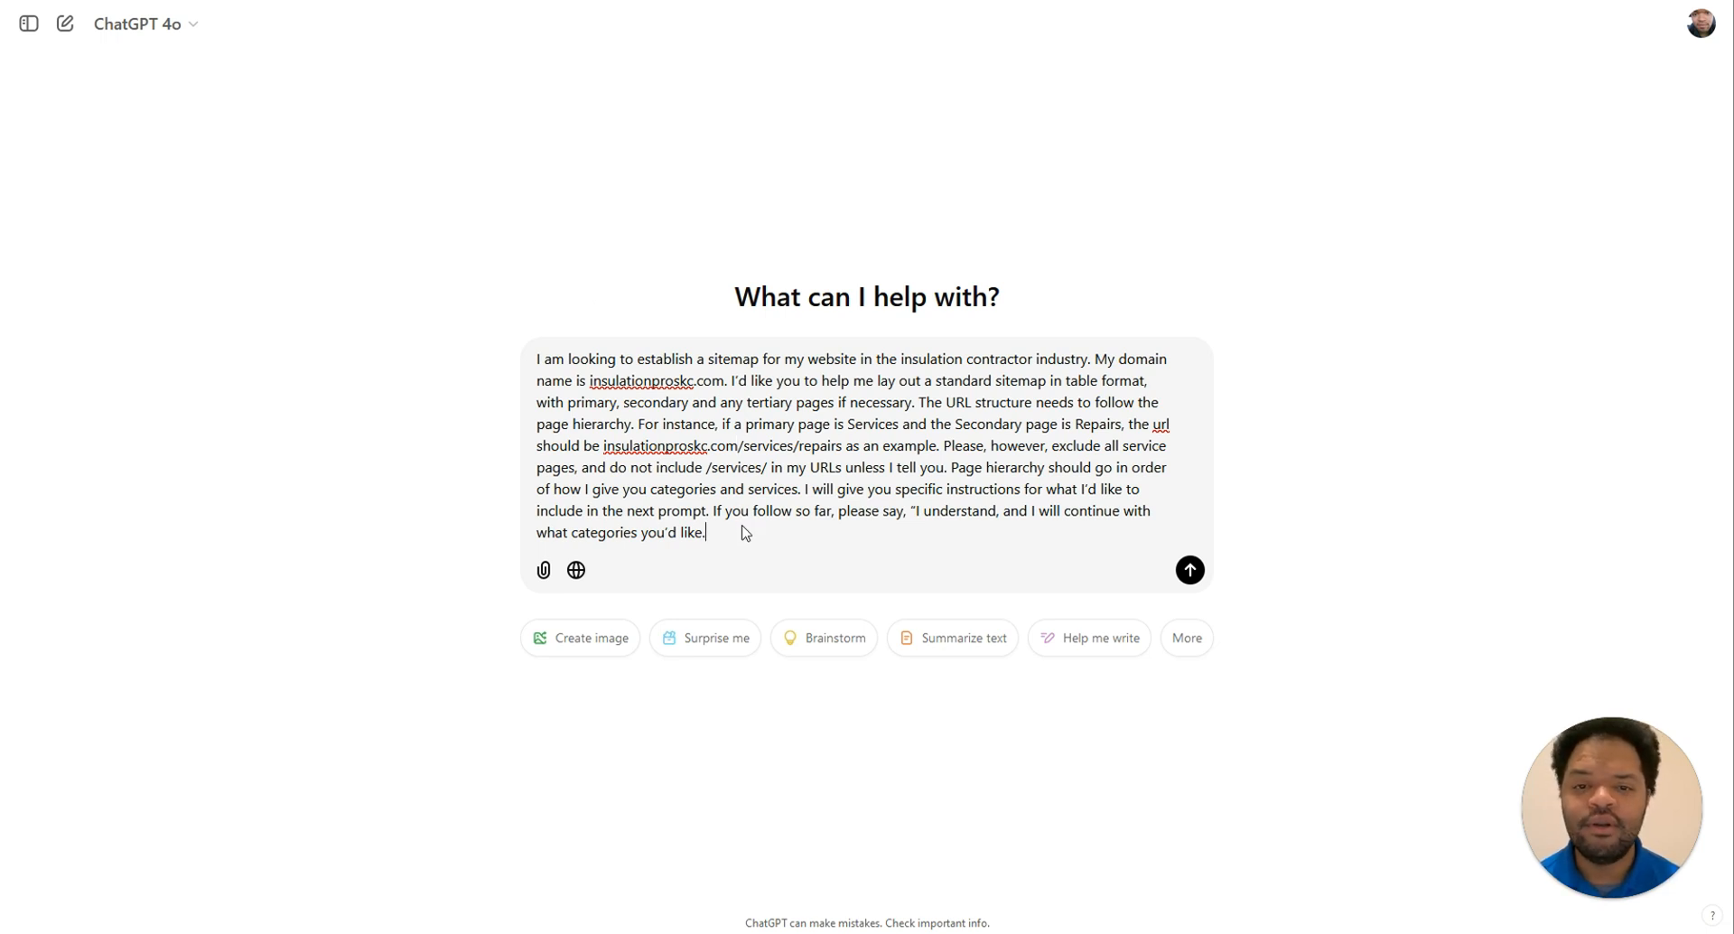
key(Return)
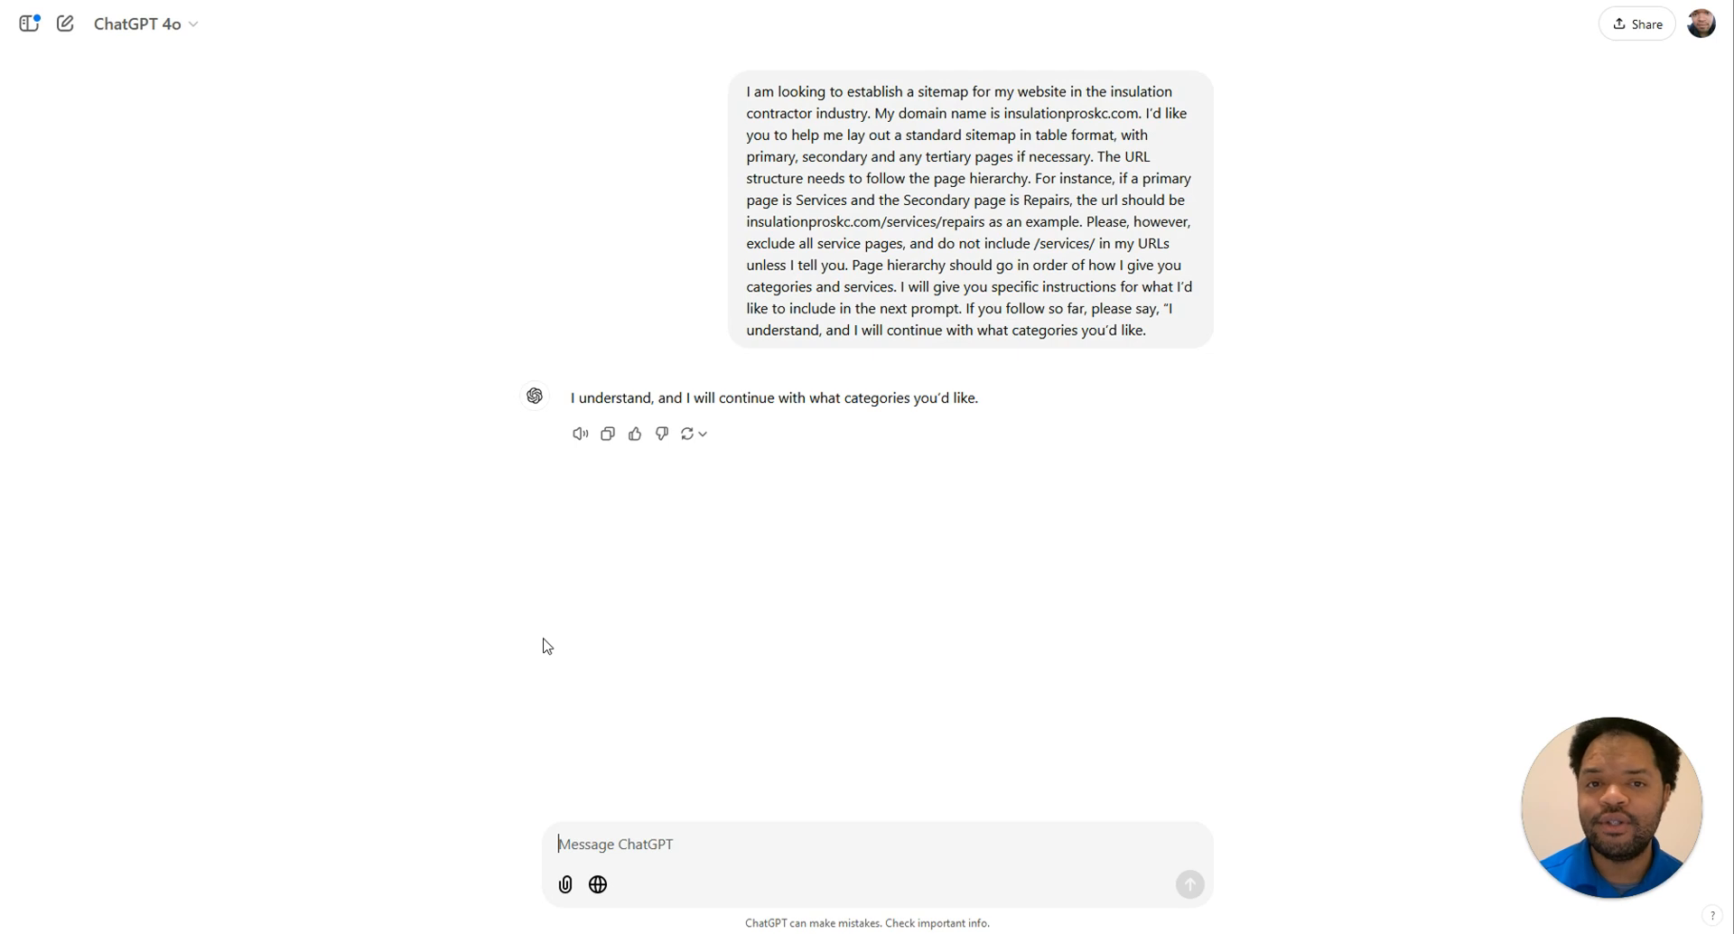
Step: Send ChatGPT the service pages wanted under Residential, Insulation Types and Specialty Services, checking the Google Docs category list first
key(alt+Tab)
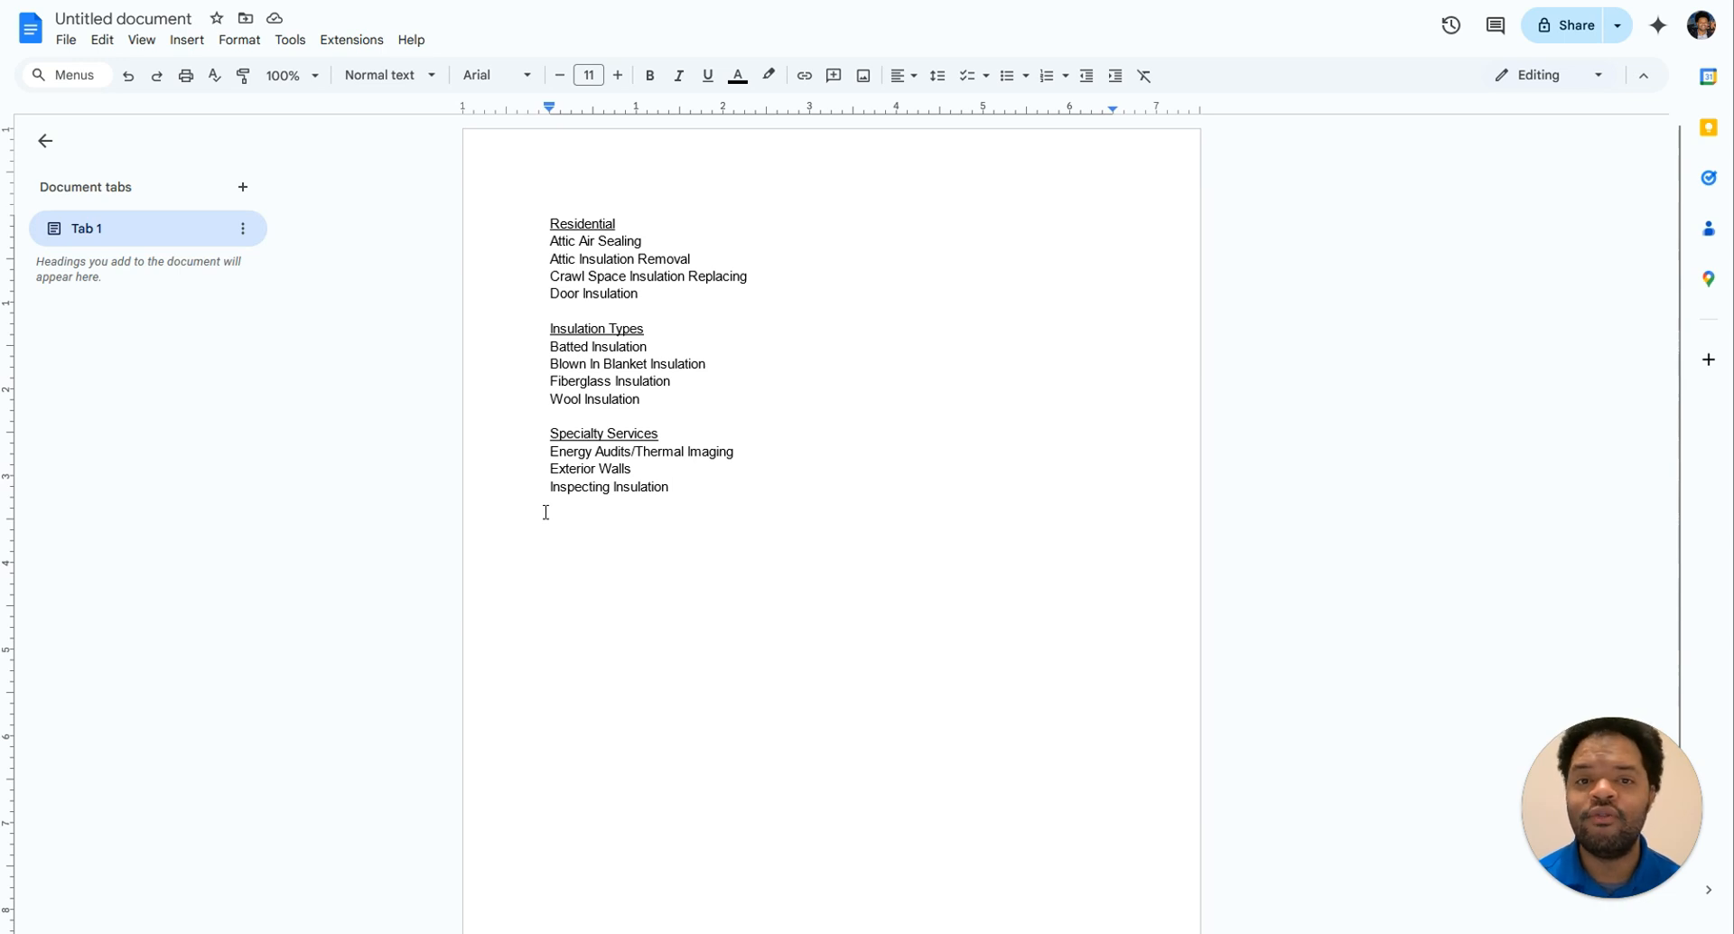
key(alt+Tab)
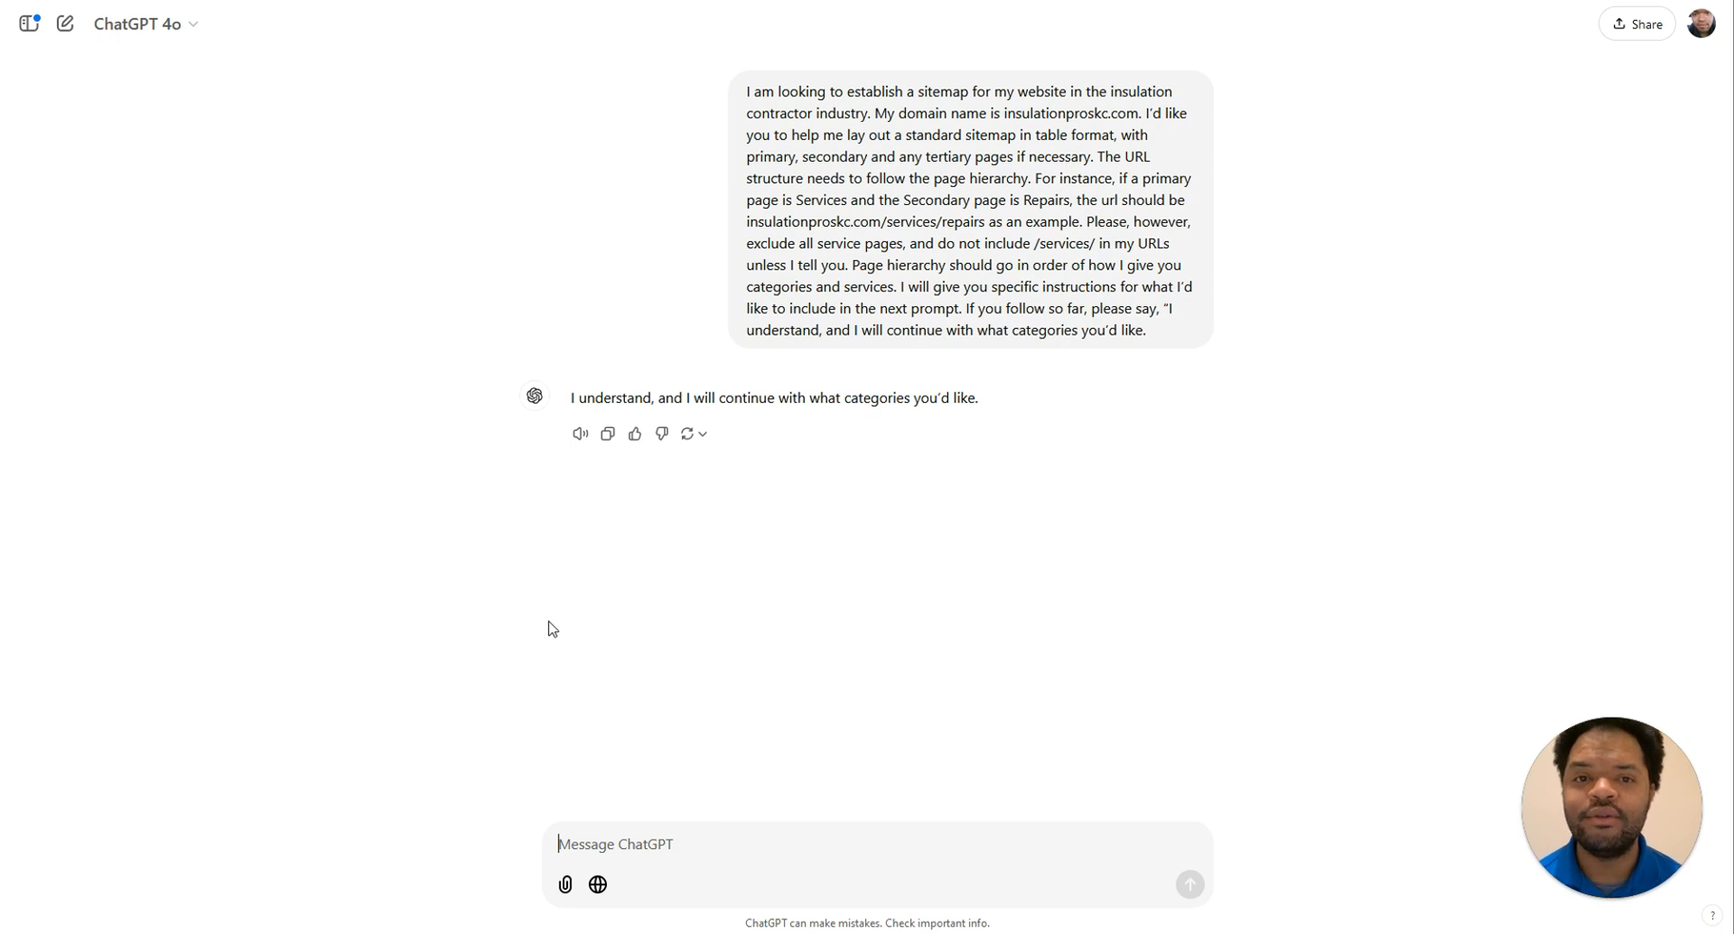
key(ctrl+v)
scroll(749, 710, down, 1)
scroll(714, 666, up, 1)
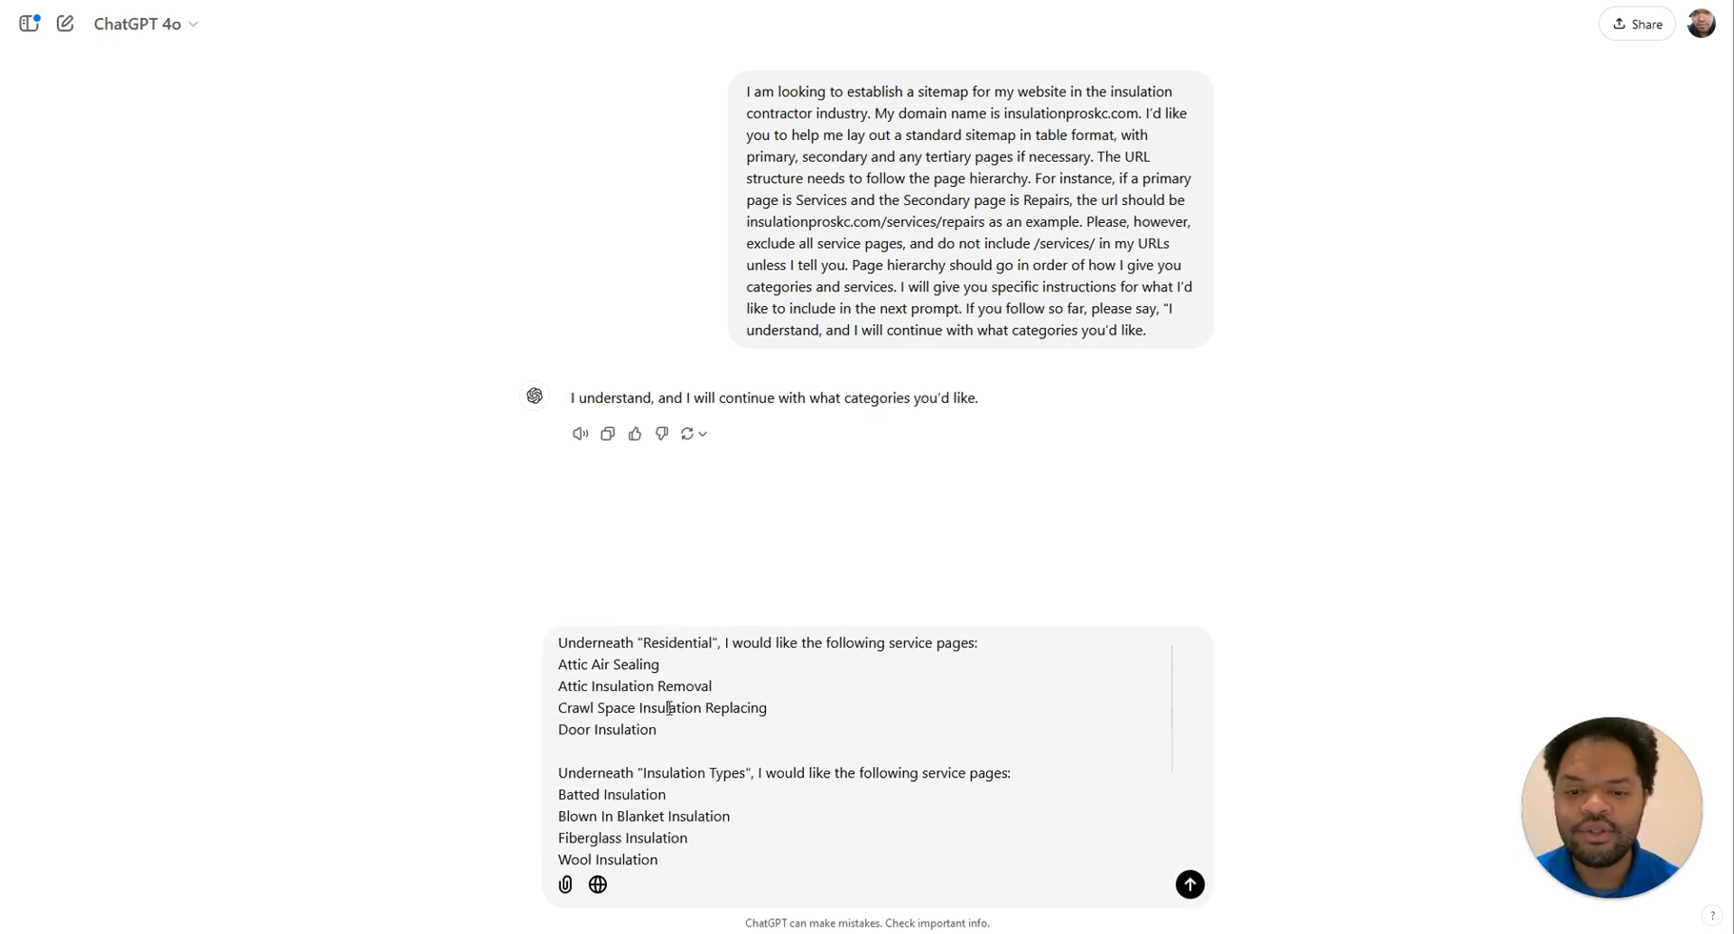
scroll(670, 708, down, 1)
scroll(634, 745, down, 1)
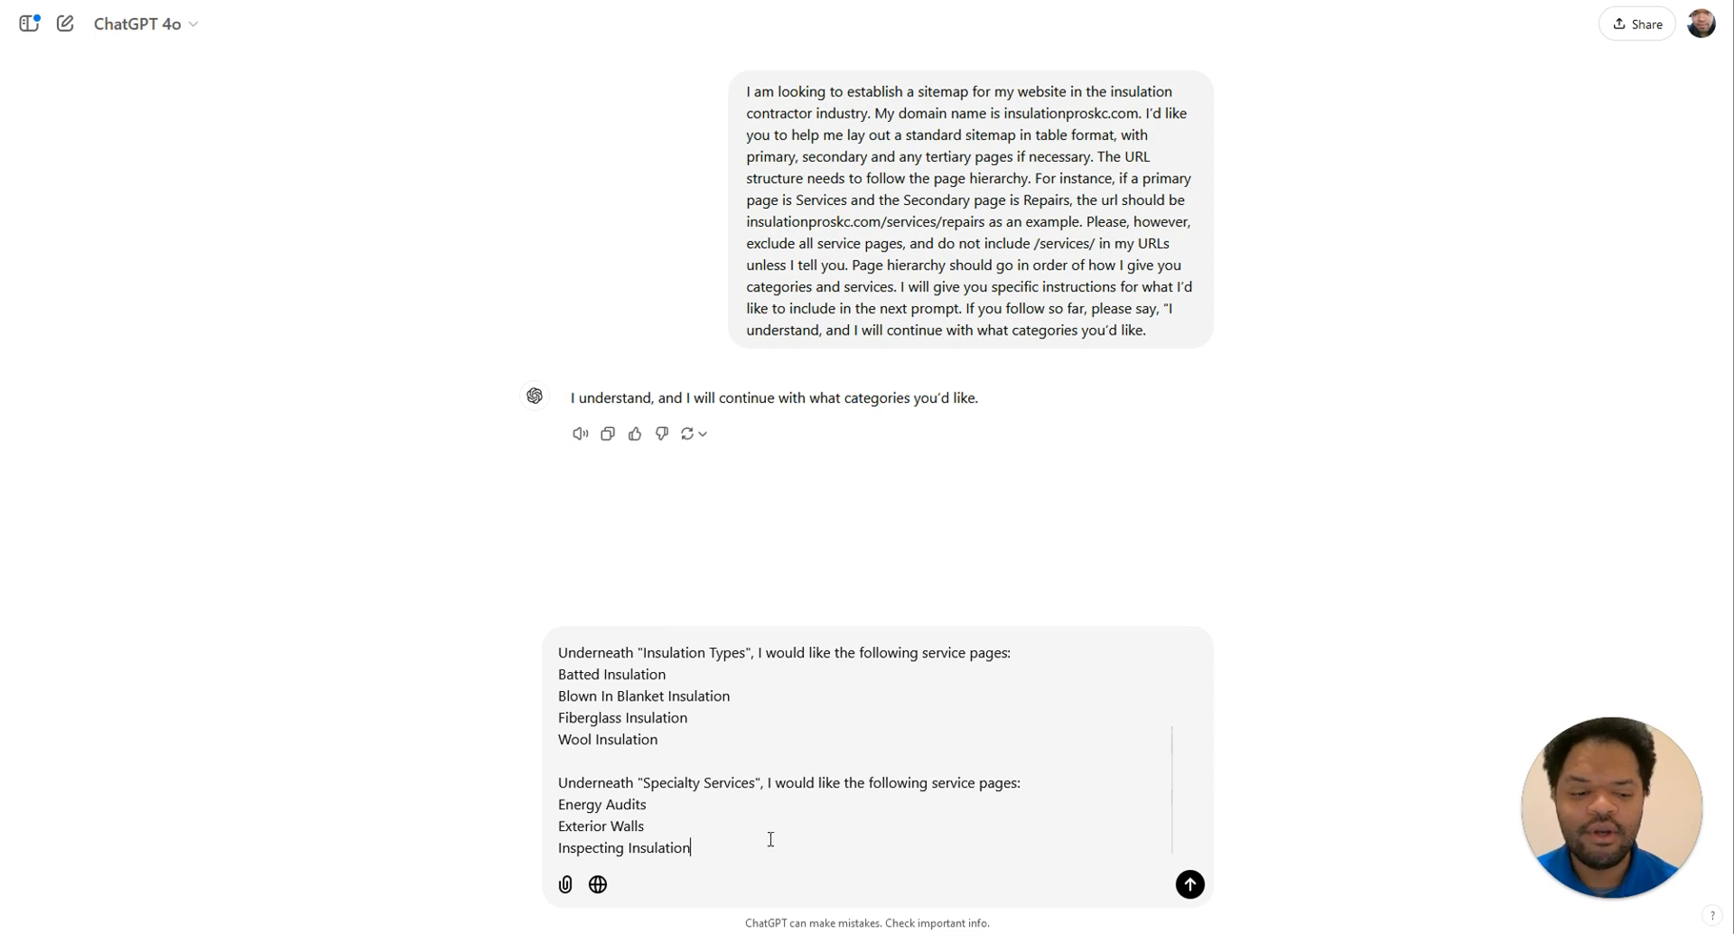
key(Return)
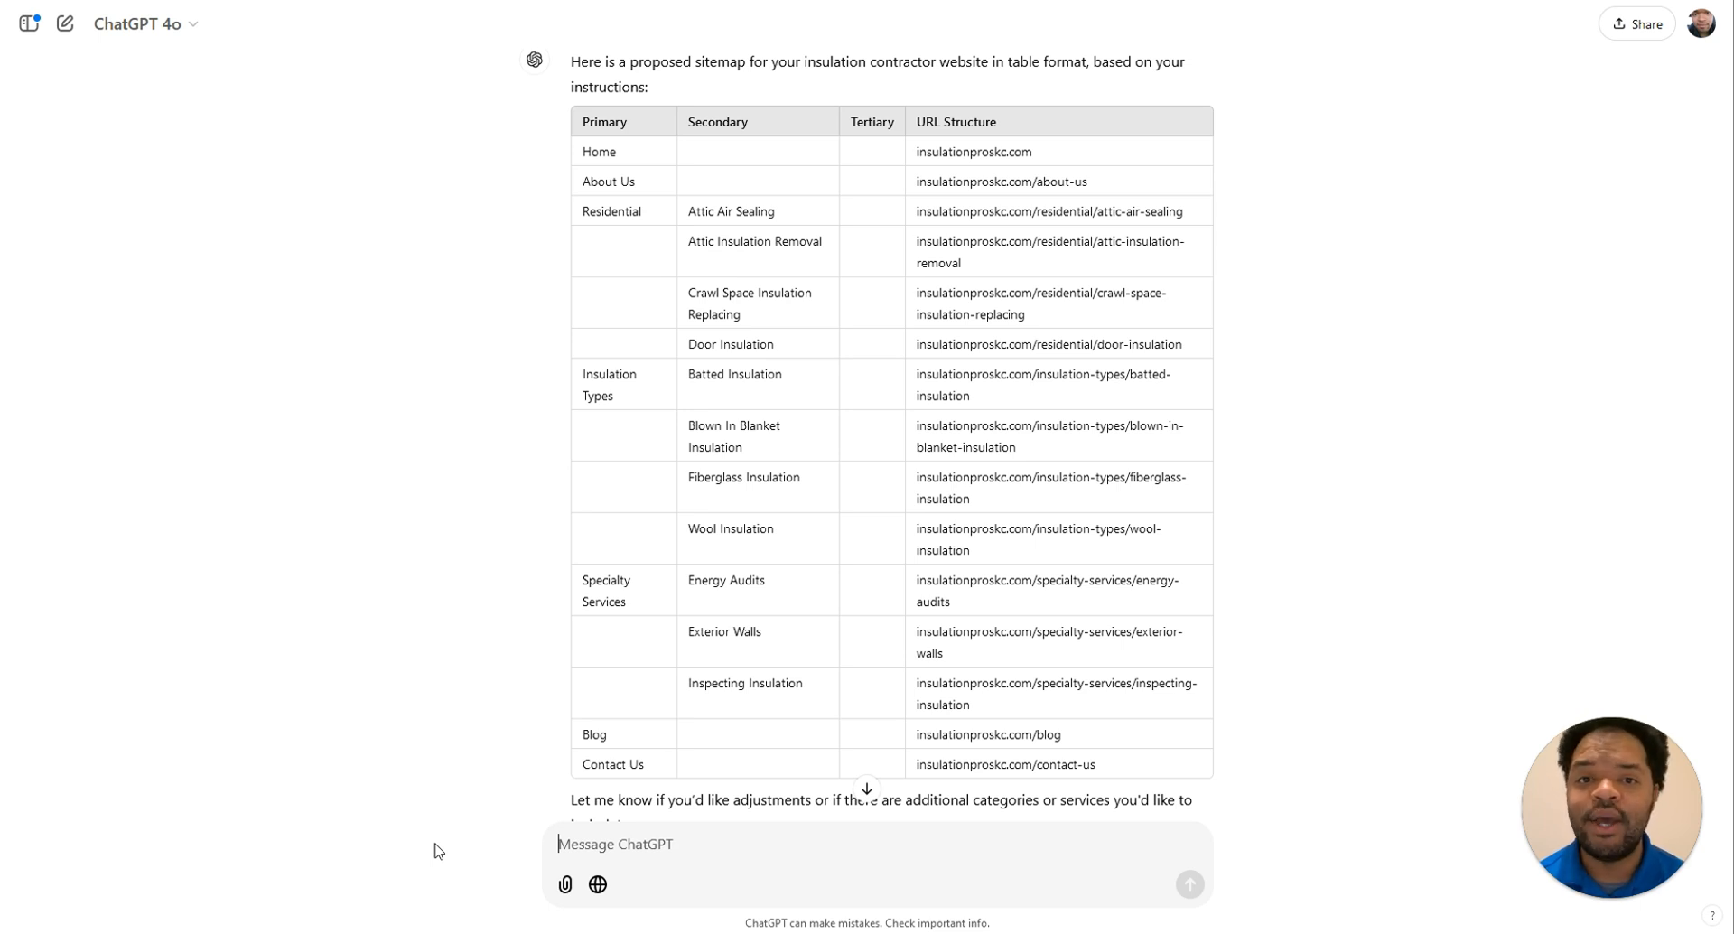
Step: Request one target keyword per sitemap page in a new column, excluding About, Privacy Policy, Contact, Financing, Blog and Schedule Now
scroll(558, 216, down, 10)
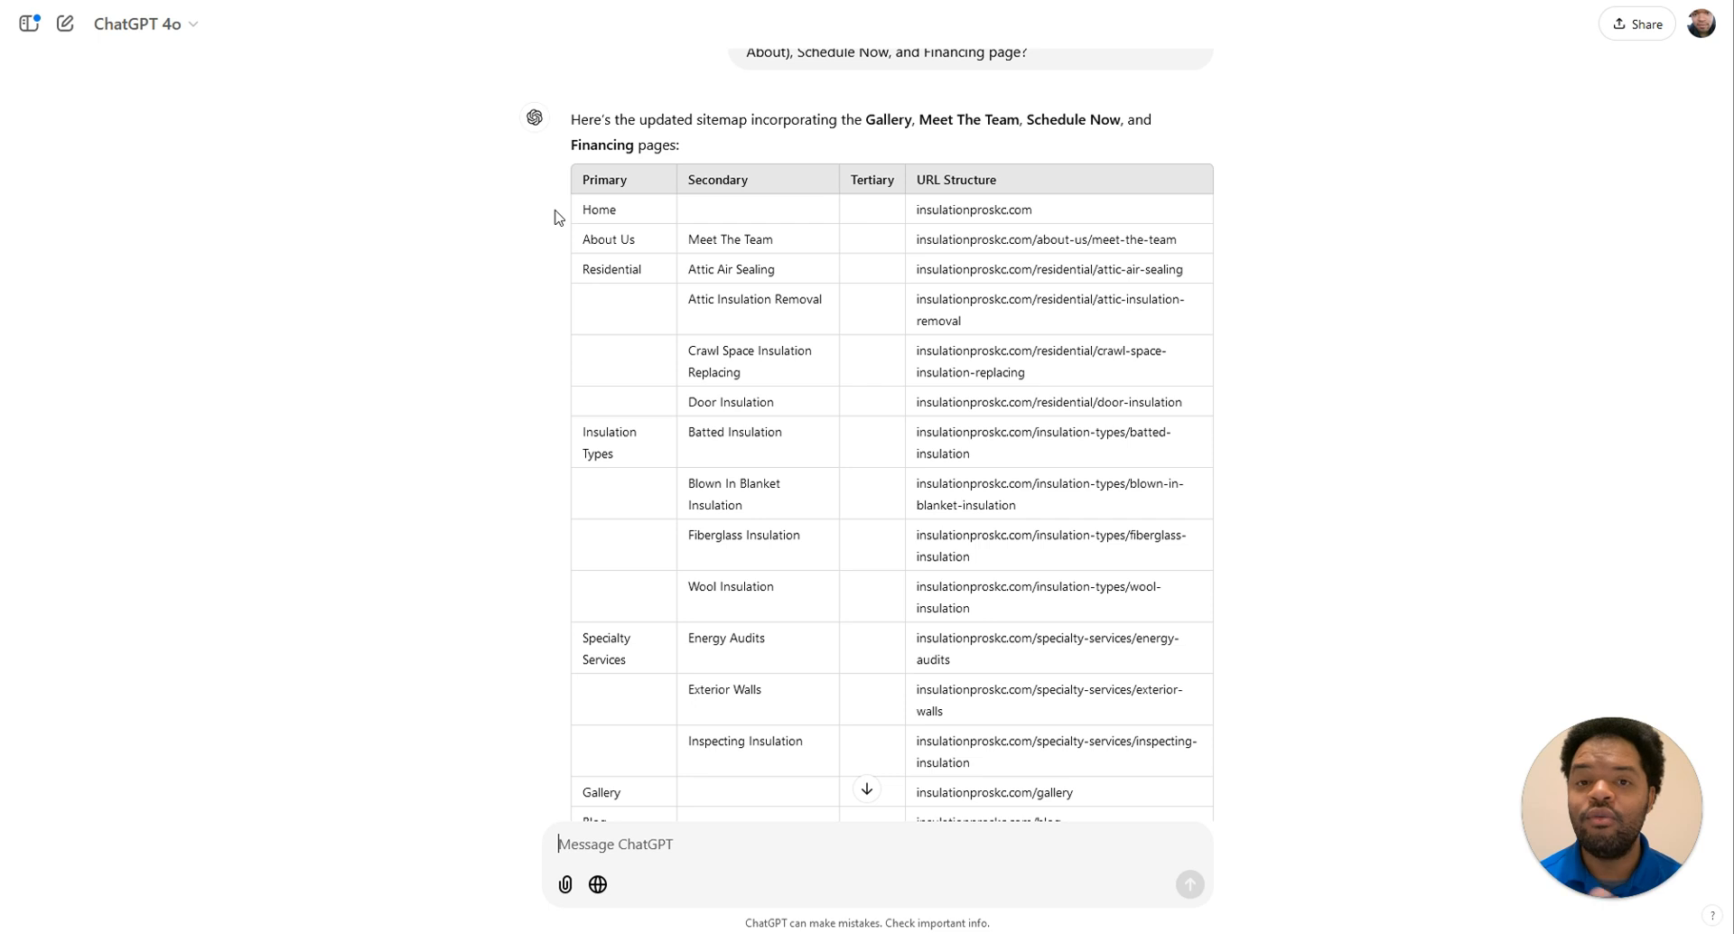
scroll(542, 253, down, 1)
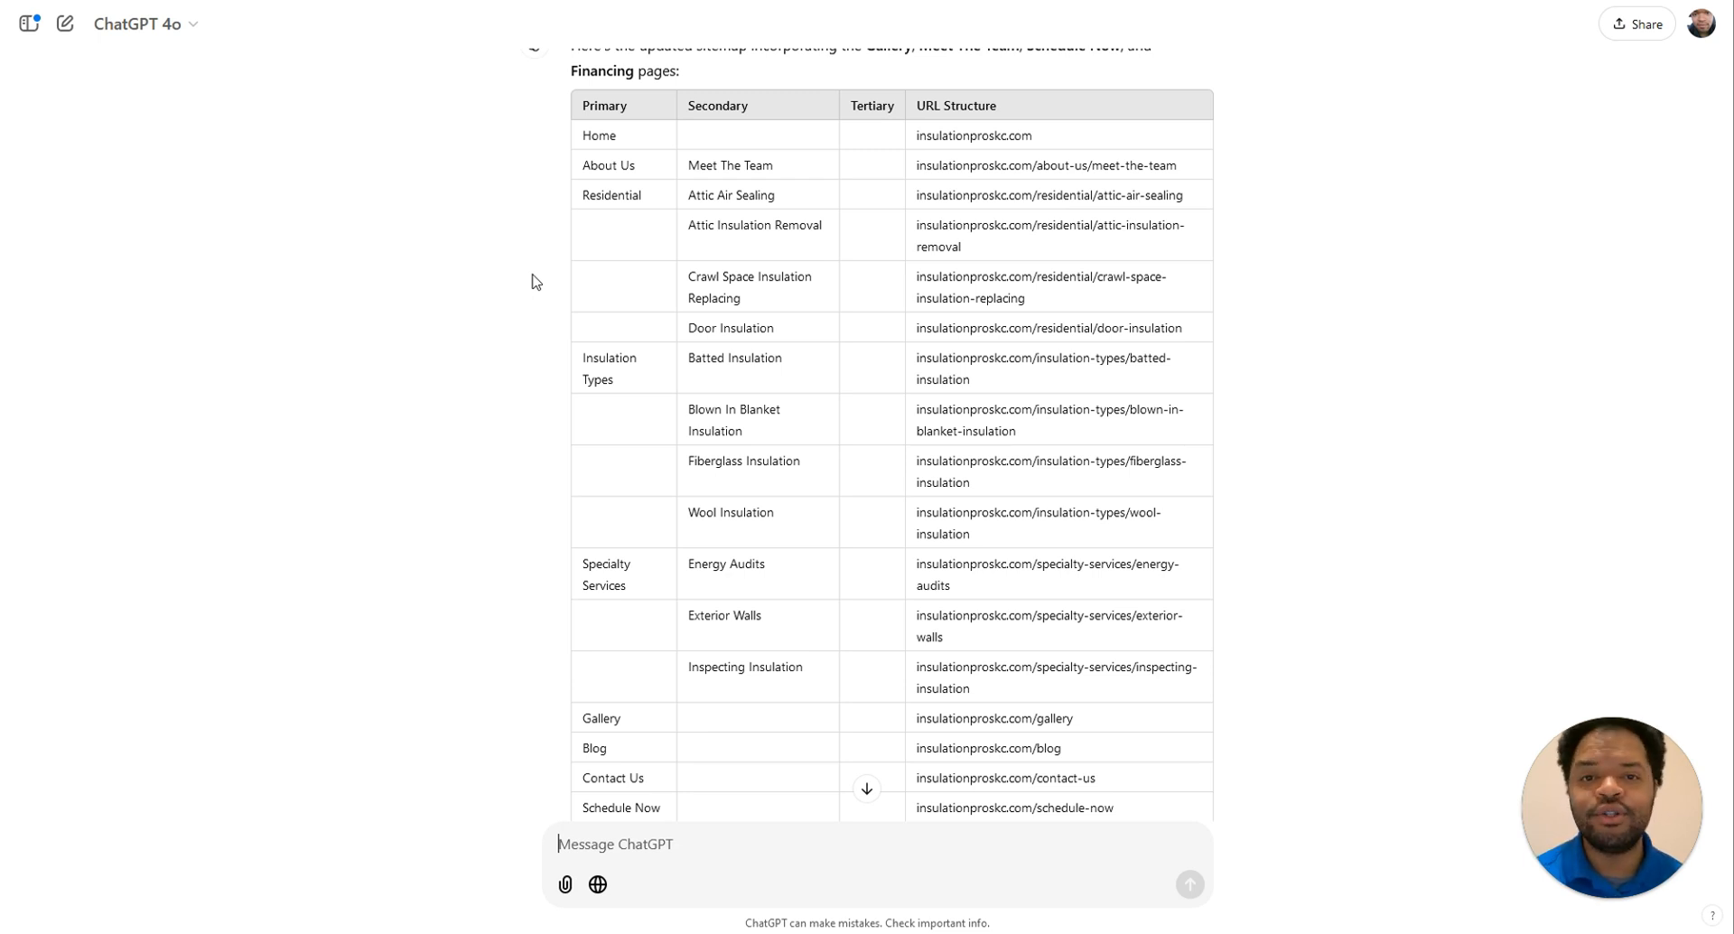
text(I am looking to do keyword mapping for the pages on my sitemap for SEO purposes. The pages that don’t need to be mapped are the About page, Privacy Policy Page, Contact Page, Financing, Blog, Schedule Now. Use your best knowledge and research online to assign appropriate keywords based on the page titles and URLs in the sitemap. Add these keywords to a new column at the end of the table. I need one target keyword per page, not multiple.)
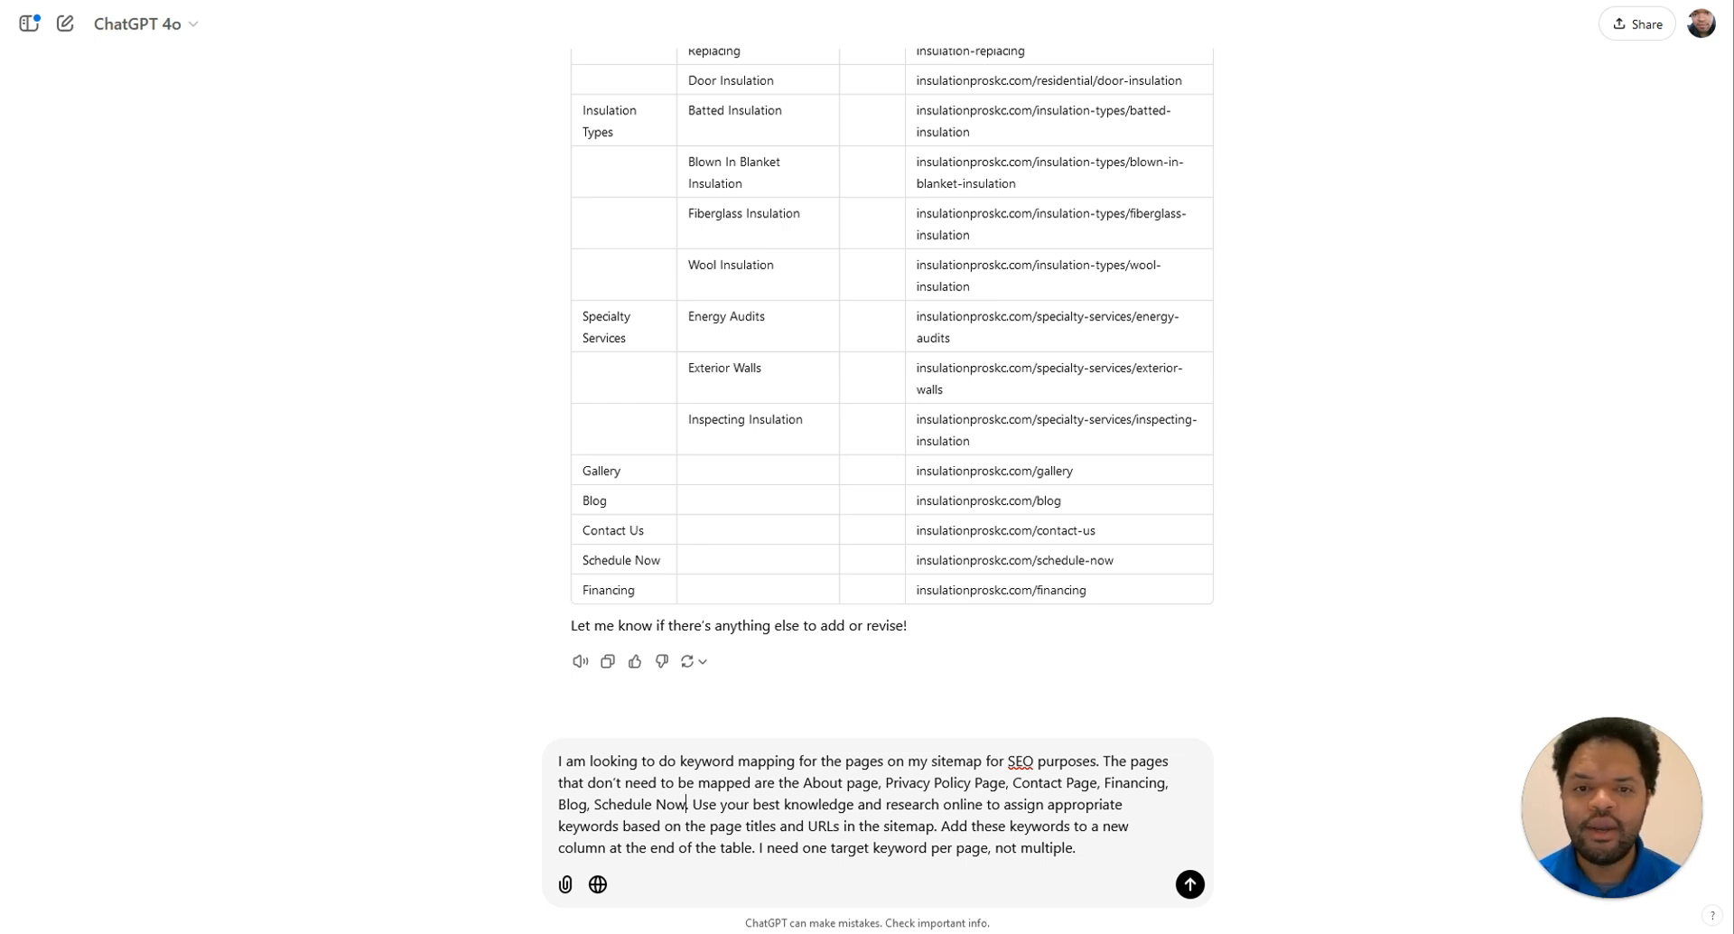
text(.)
click(1131, 847)
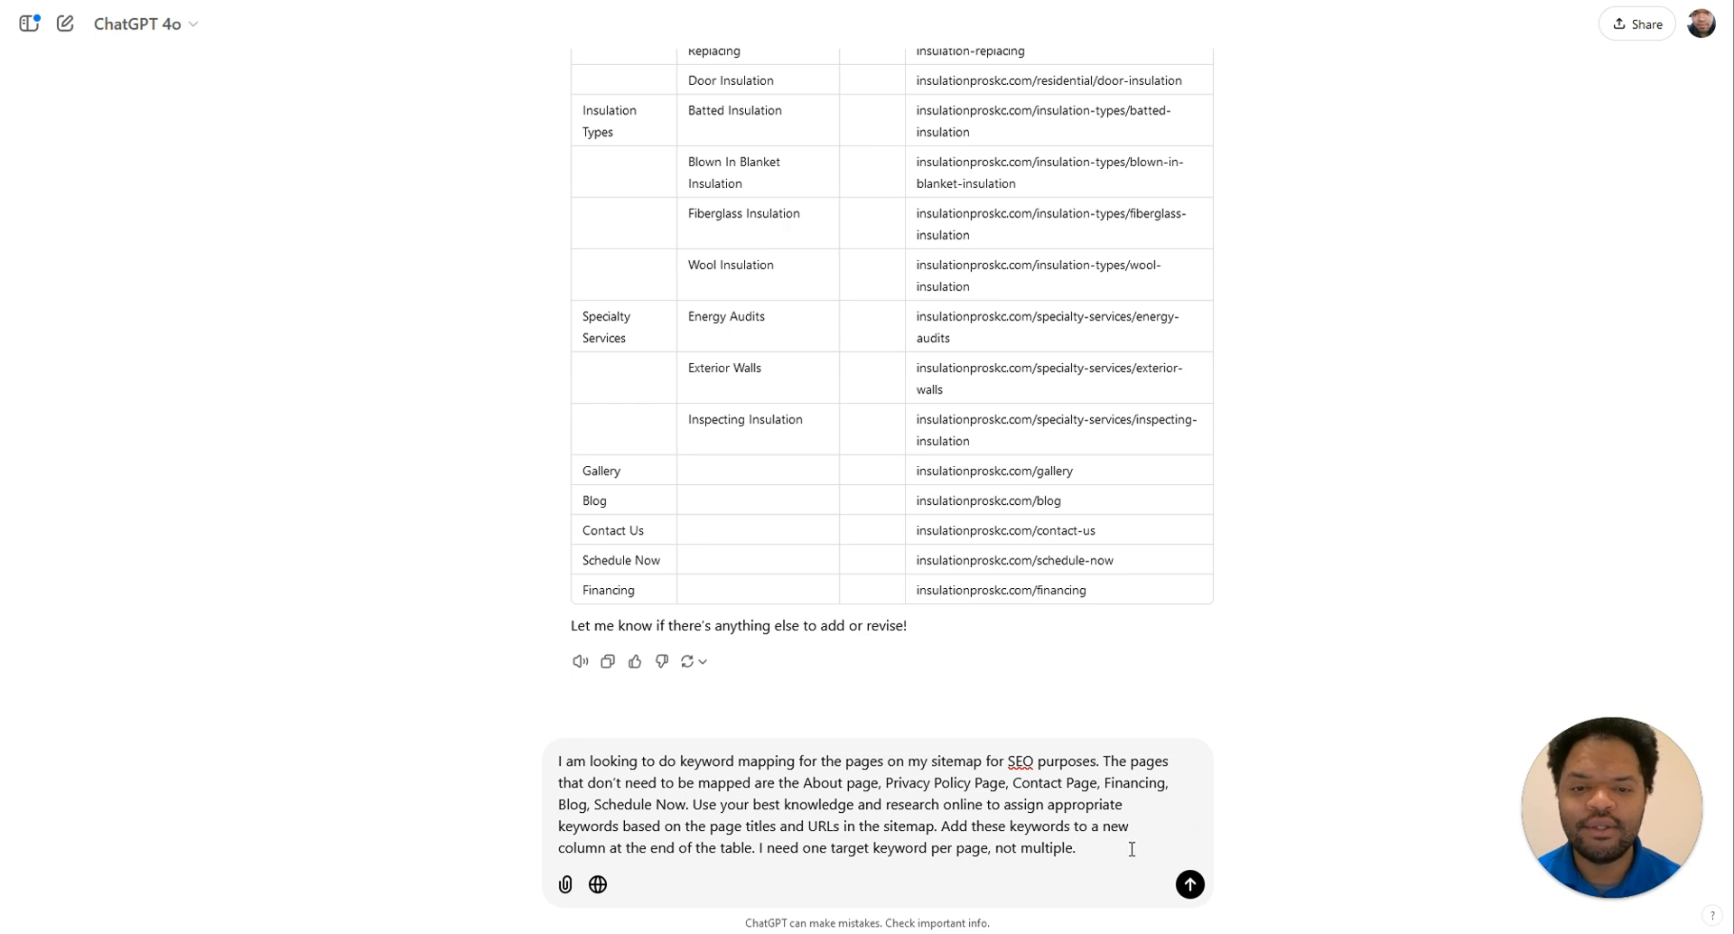
key(Return)
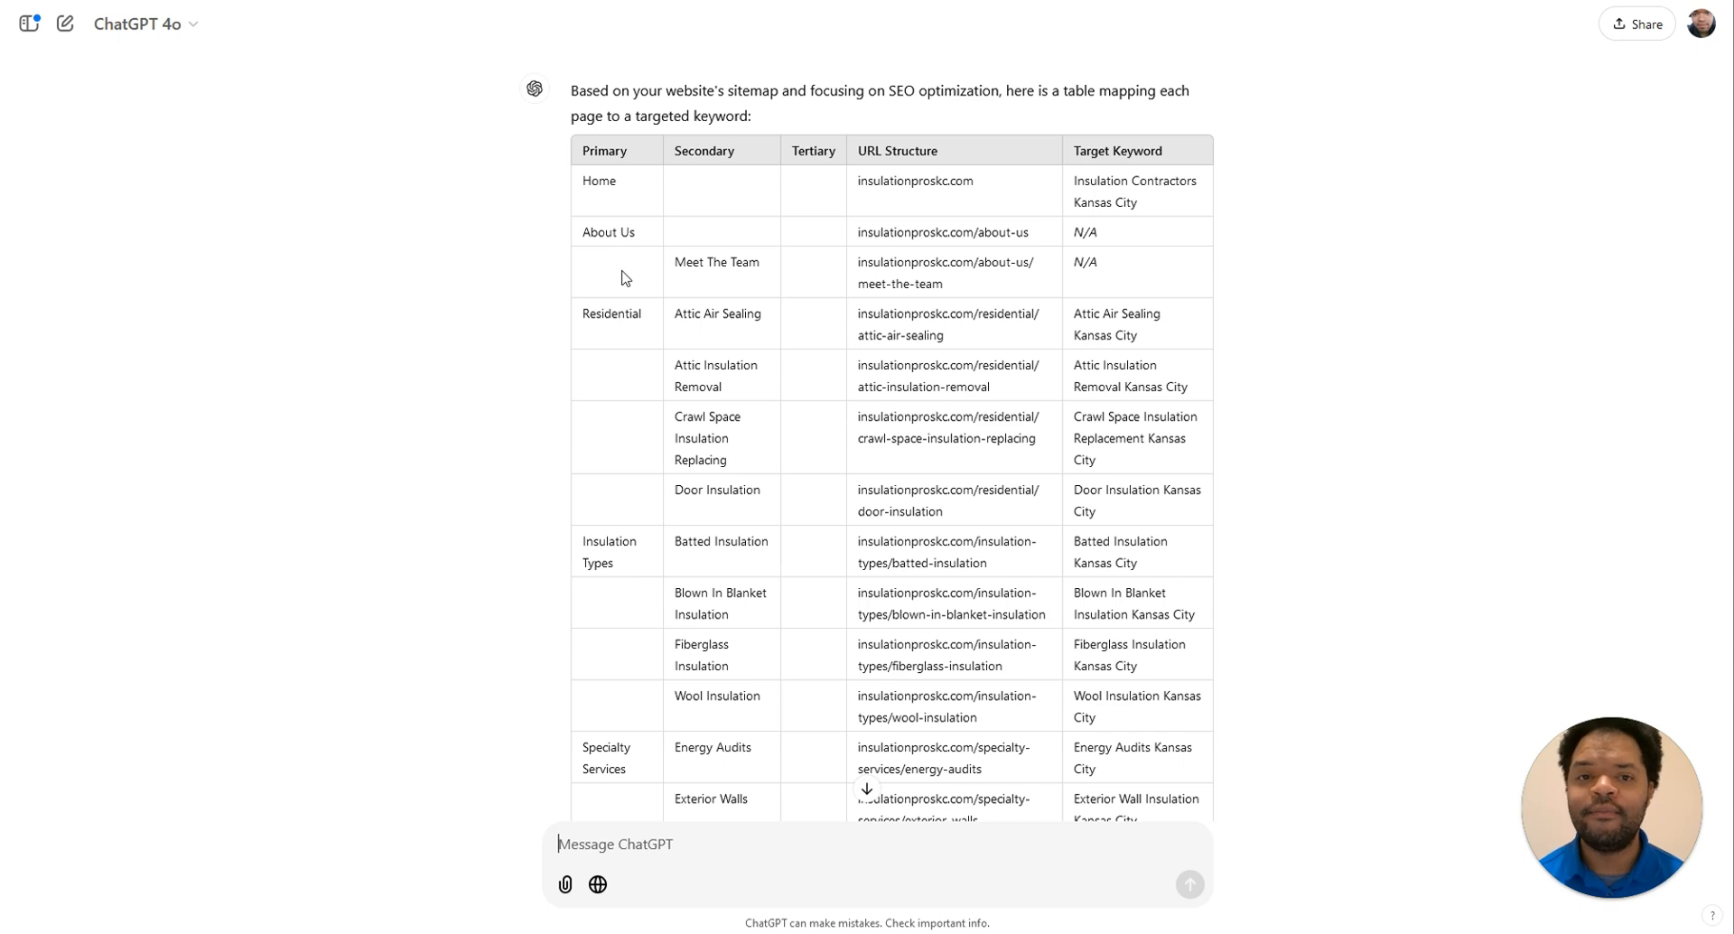
Step: Copy the whole sitemap table with target keywords from ChatGPT and paste it into the Sitemap Google Sheet starting at cell A1
scroll(622, 277, up, 1)
drag(582, 254, 1139, 742)
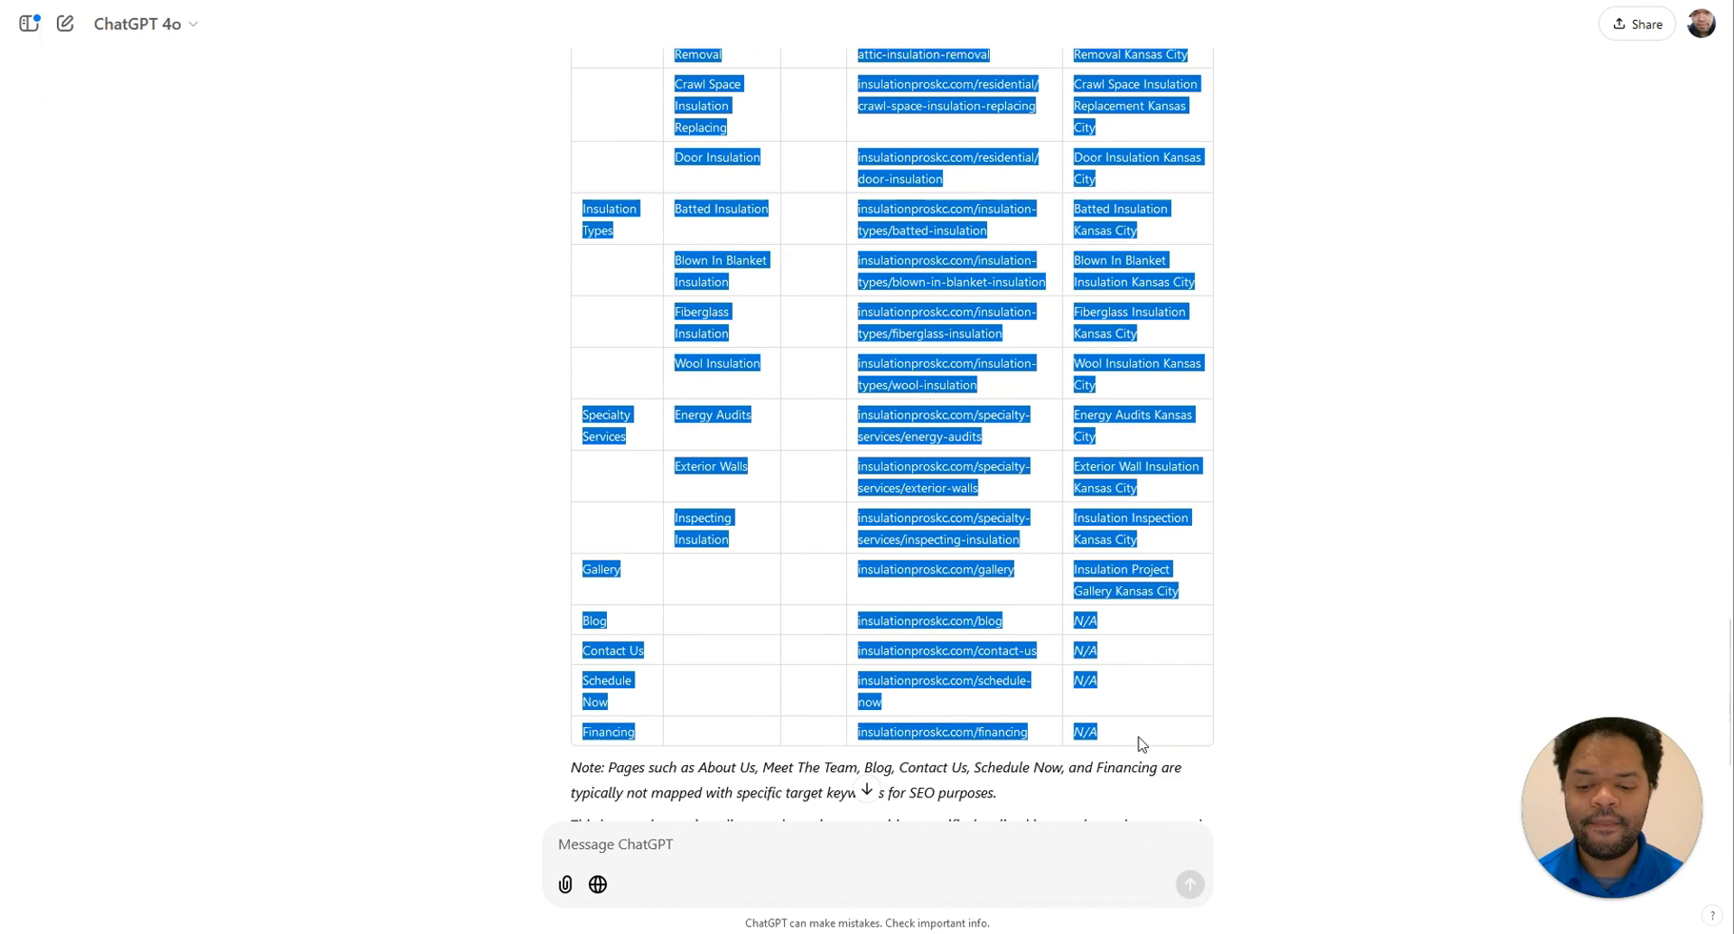
click(208, 1)
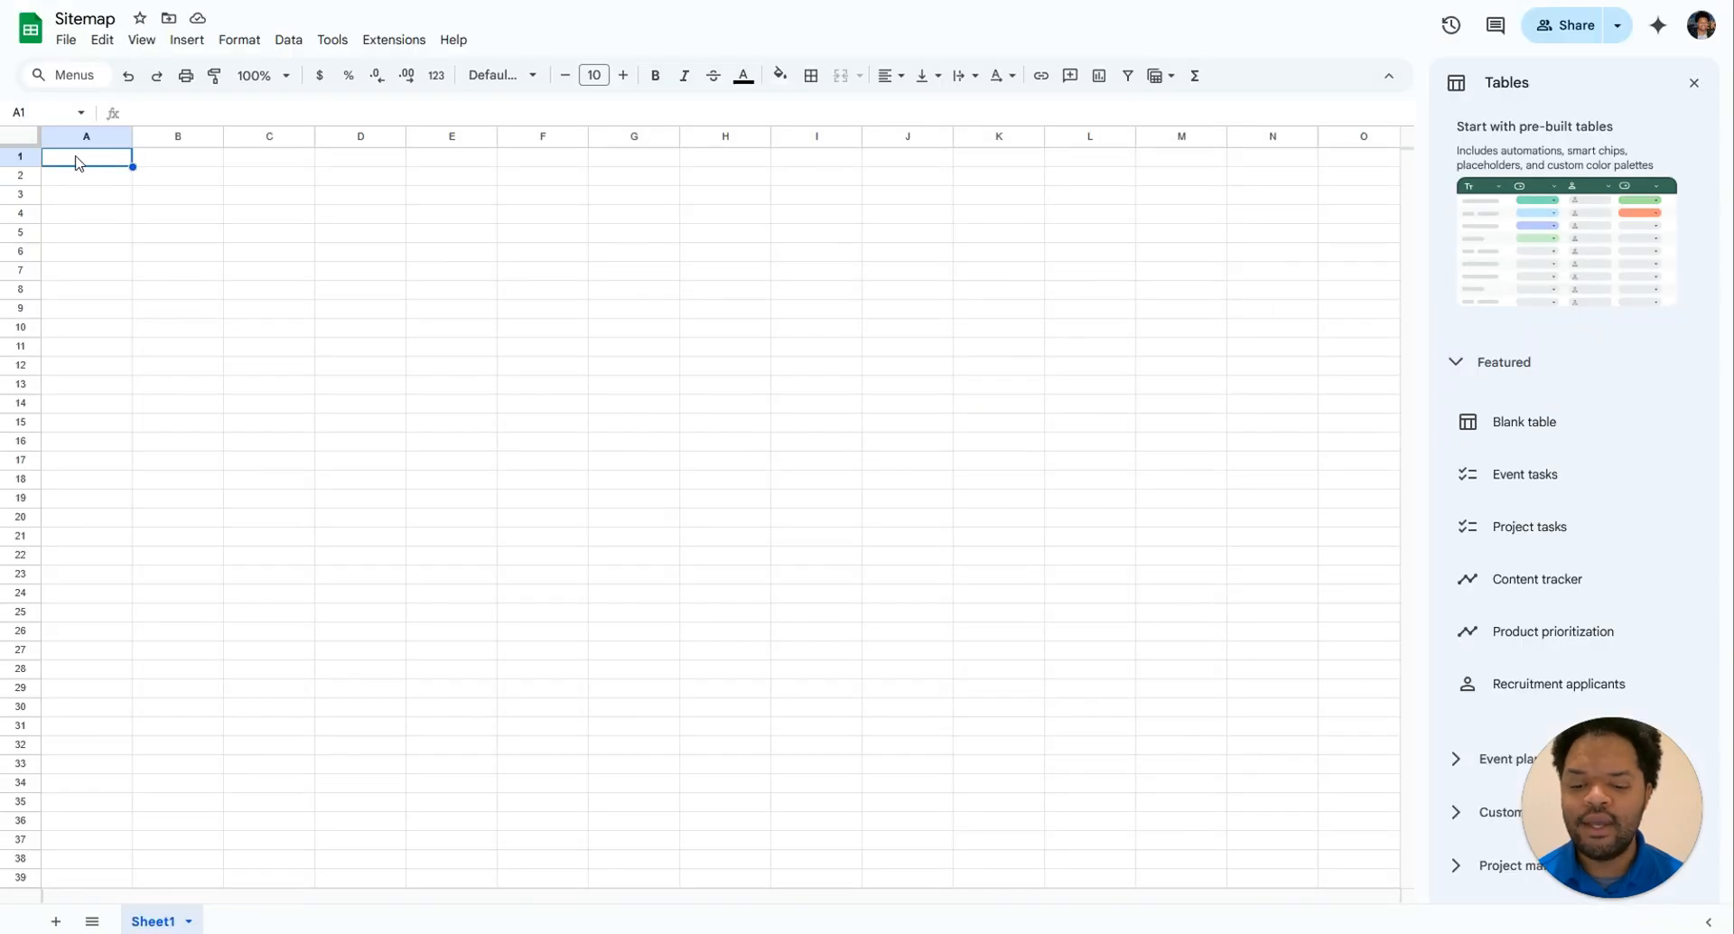
key(ctrl+v)
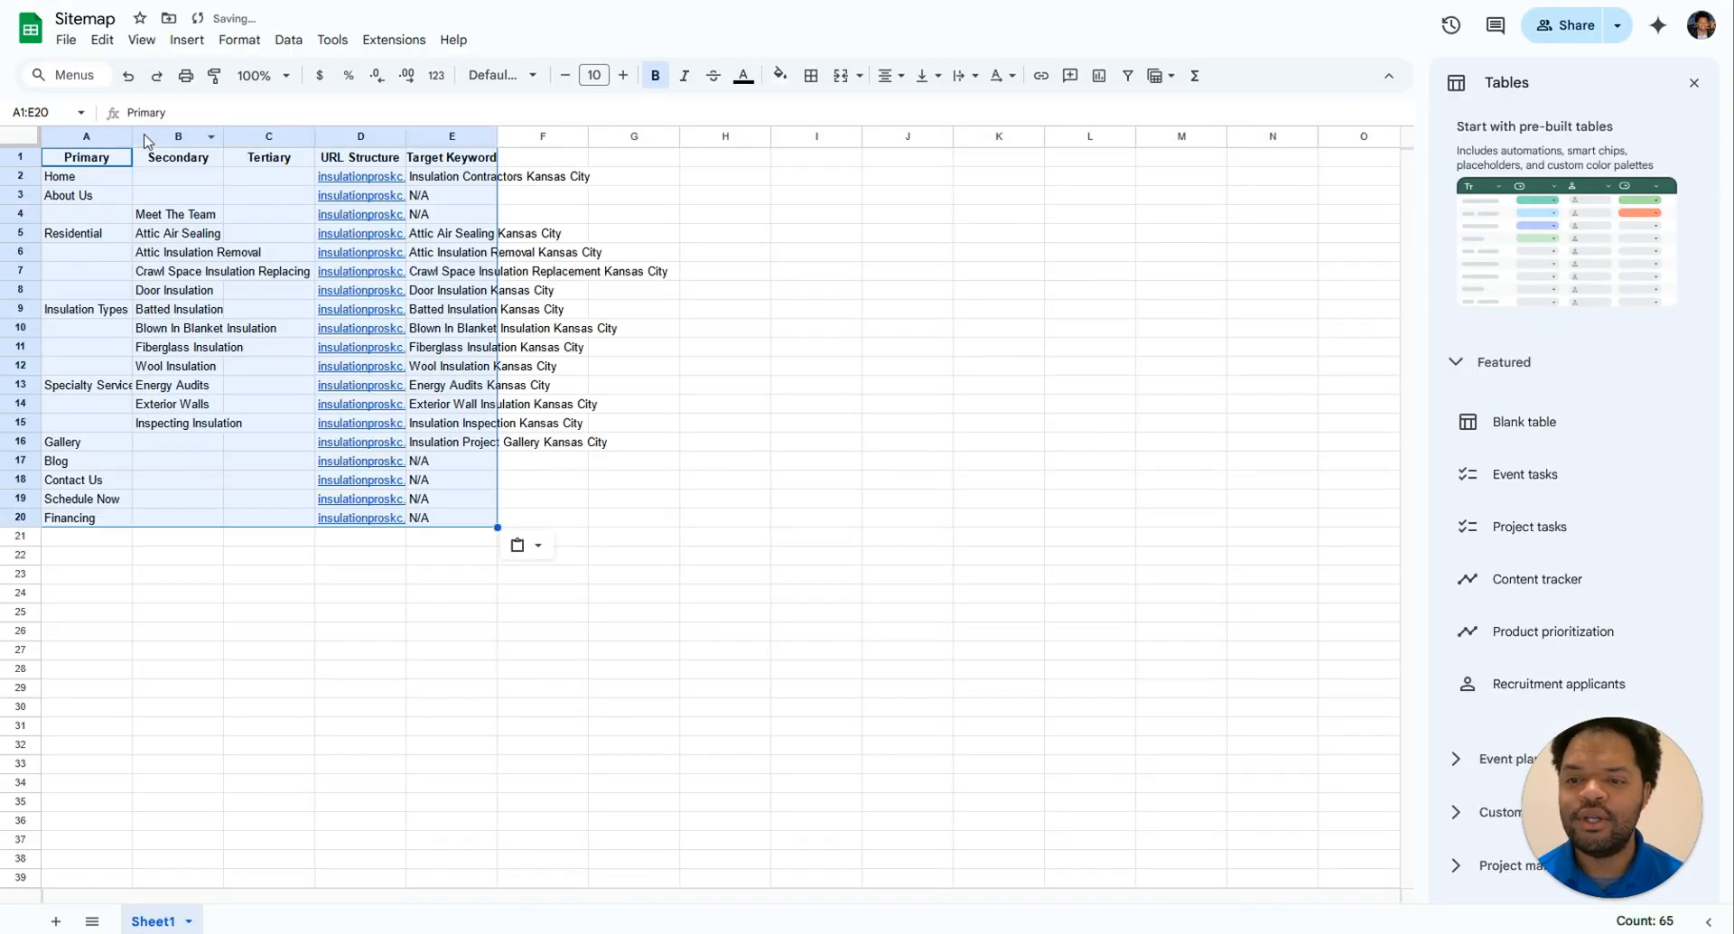
Step: Fit the widths of the Secondary, URL Structure and Target Keyword columns to their contents
double_click(223, 137)
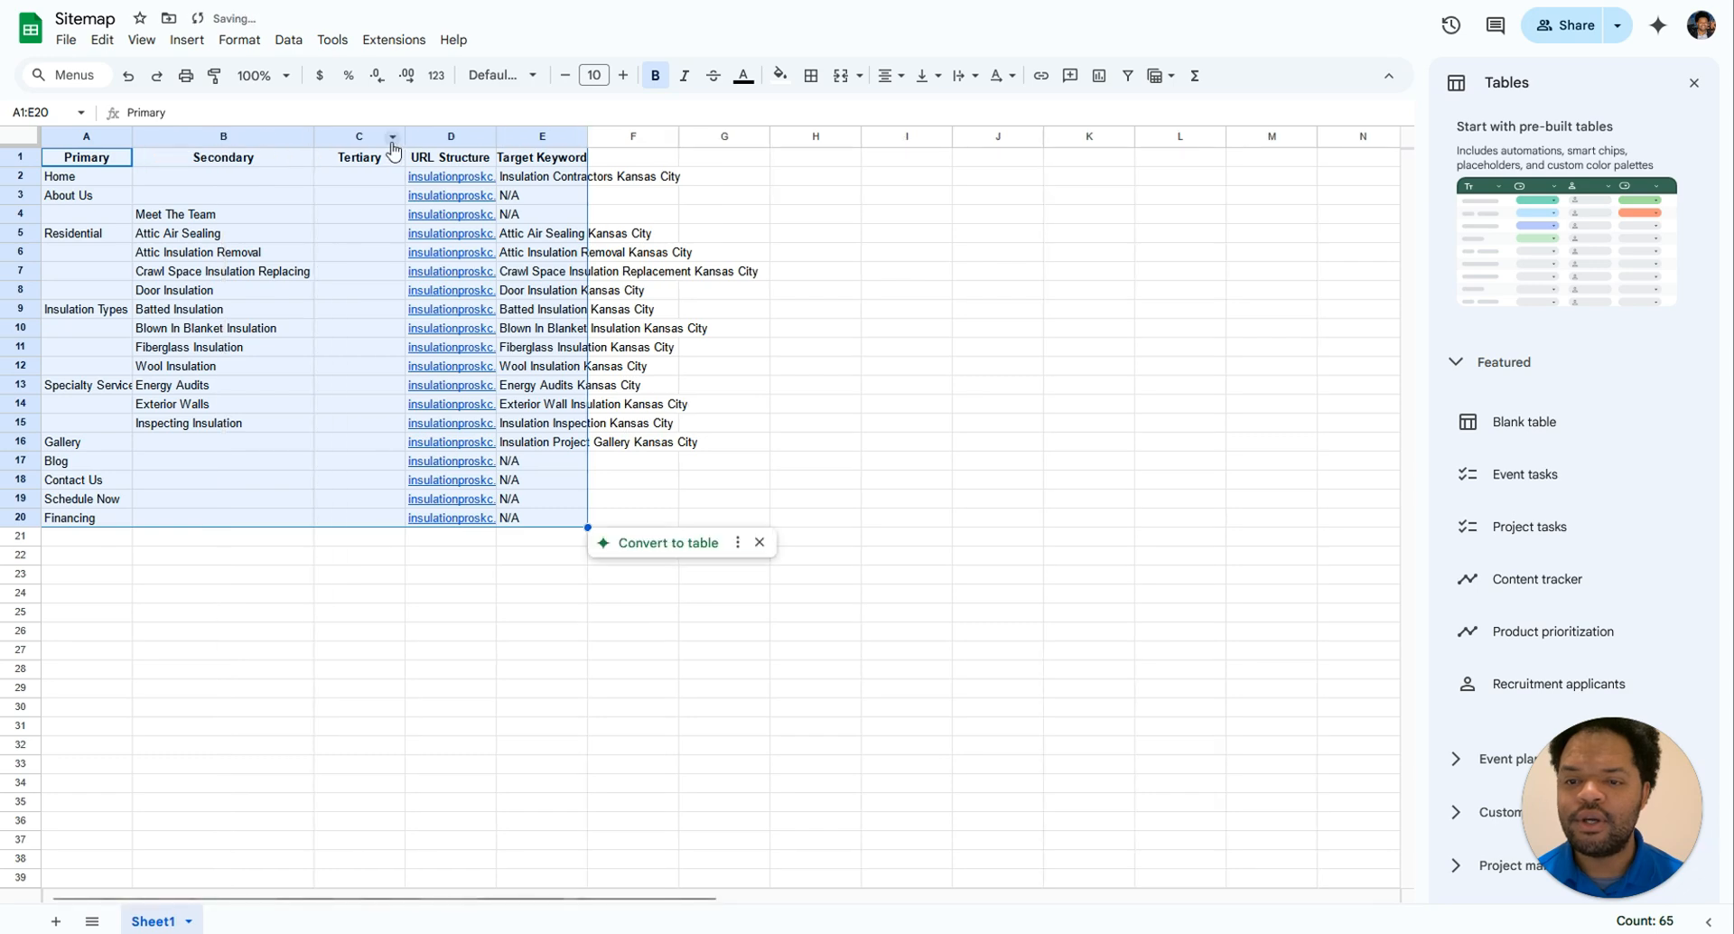
double_click(496, 136)
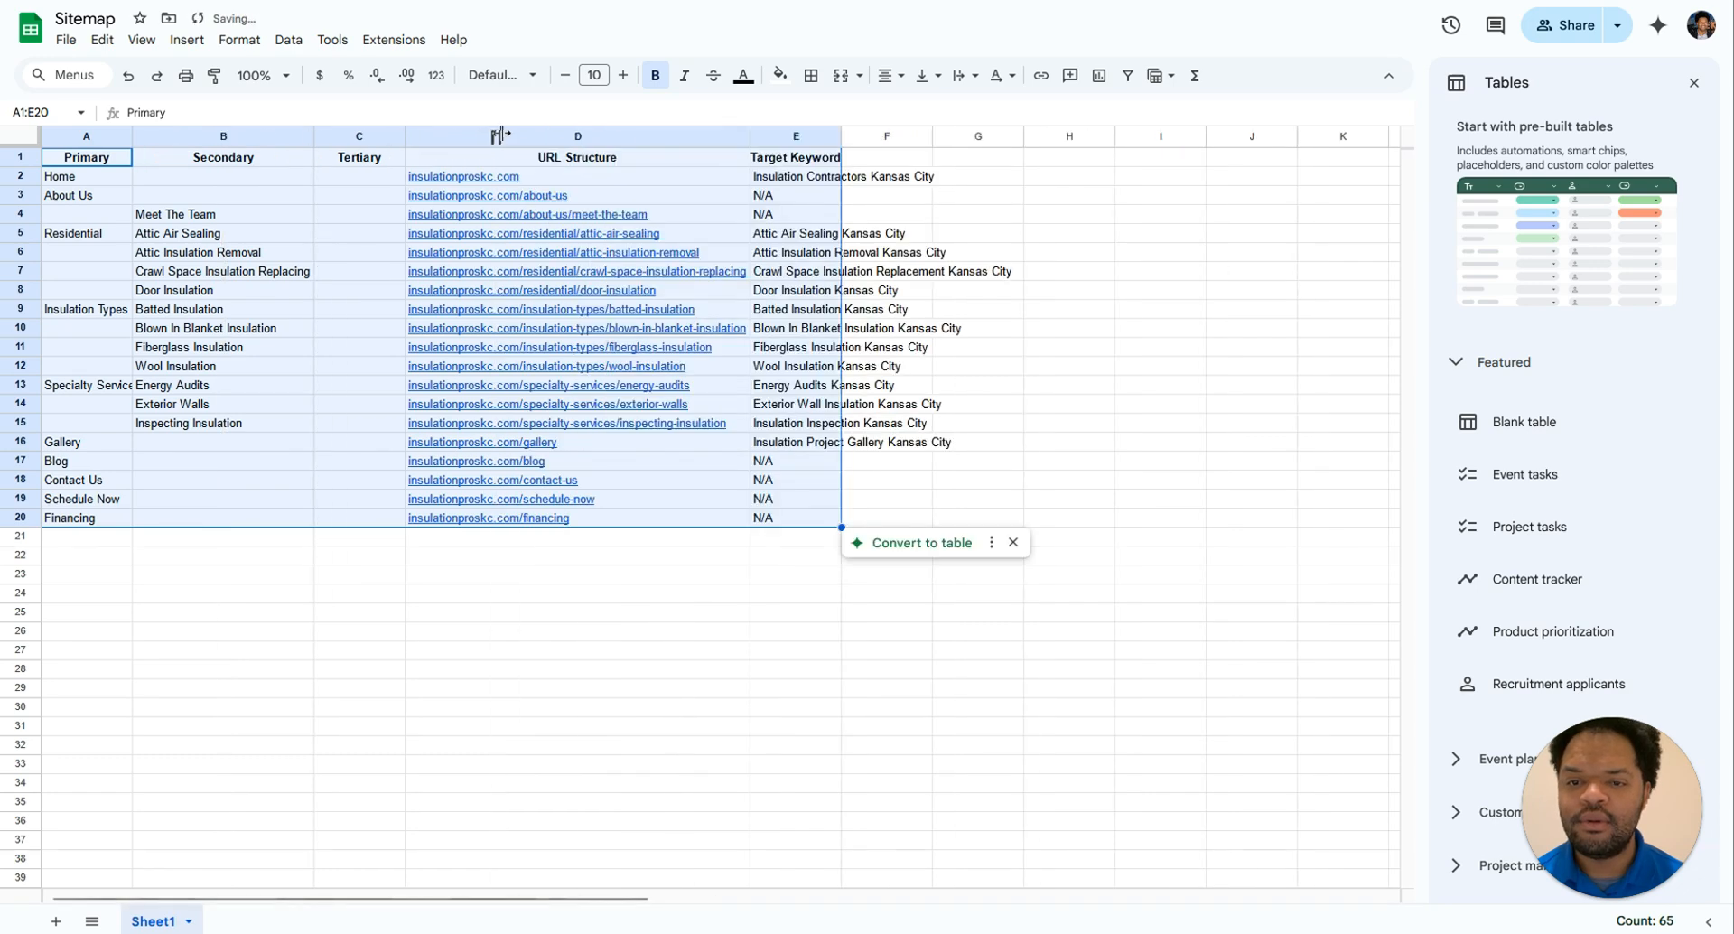
double_click(841, 137)
click(1061, 252)
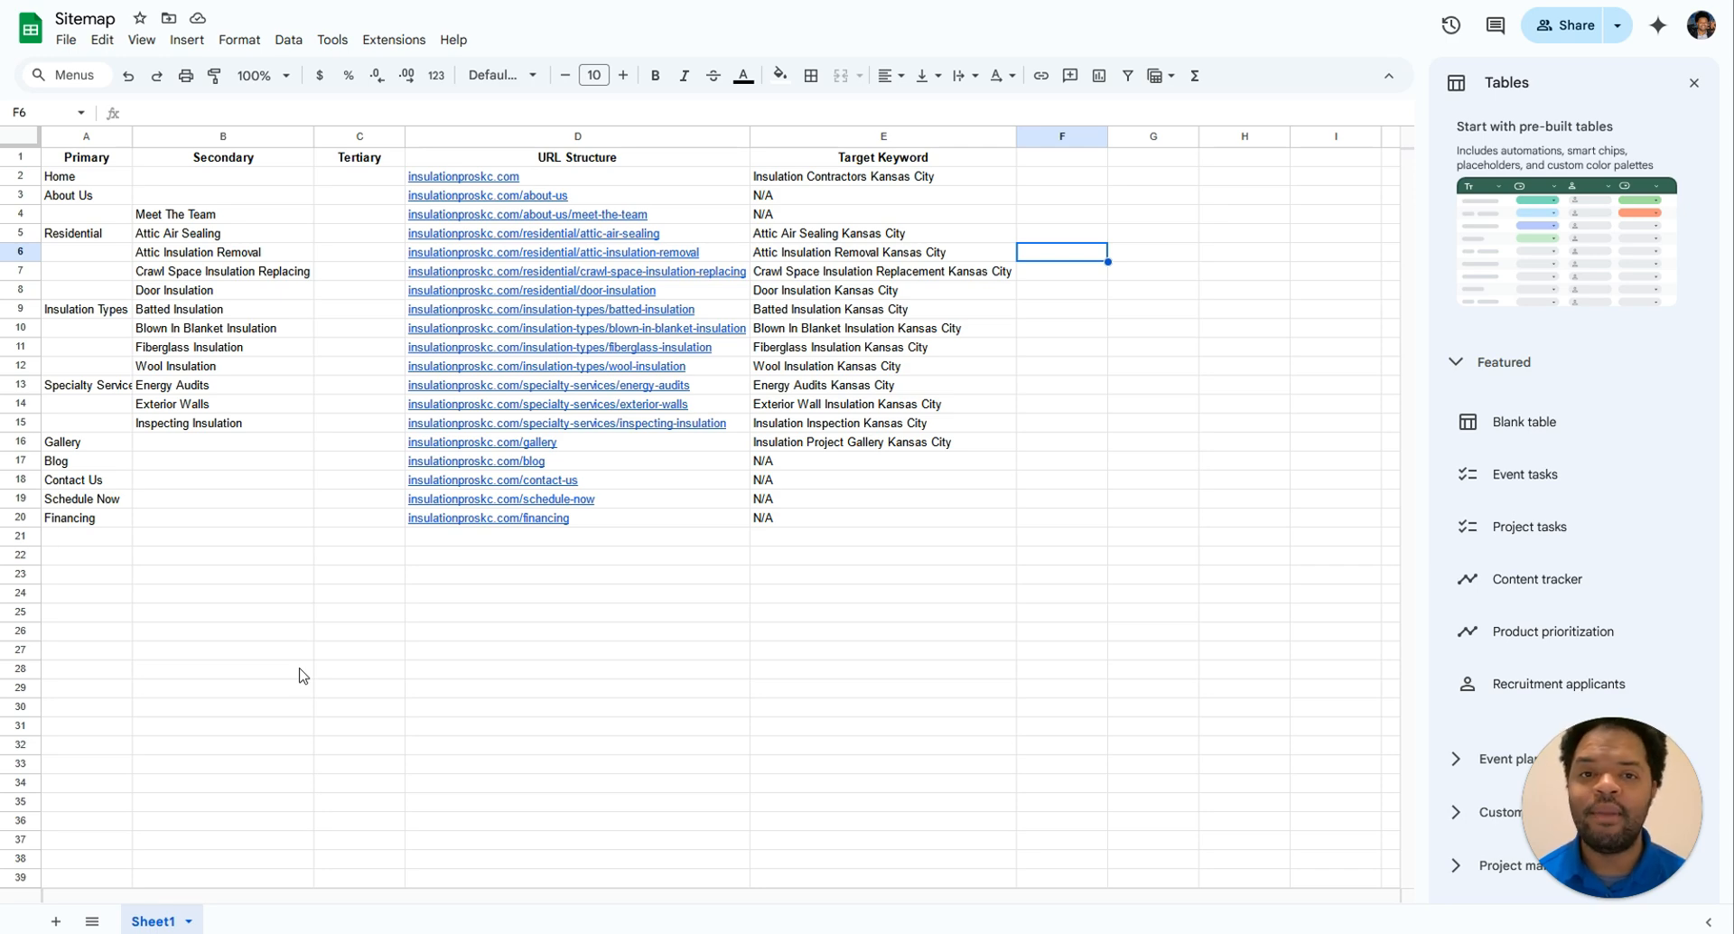
Step: Copy the Target Keyword values in E2:E20 and paste them into the keyword entry of Semrush Keyword Overview
click(603, 586)
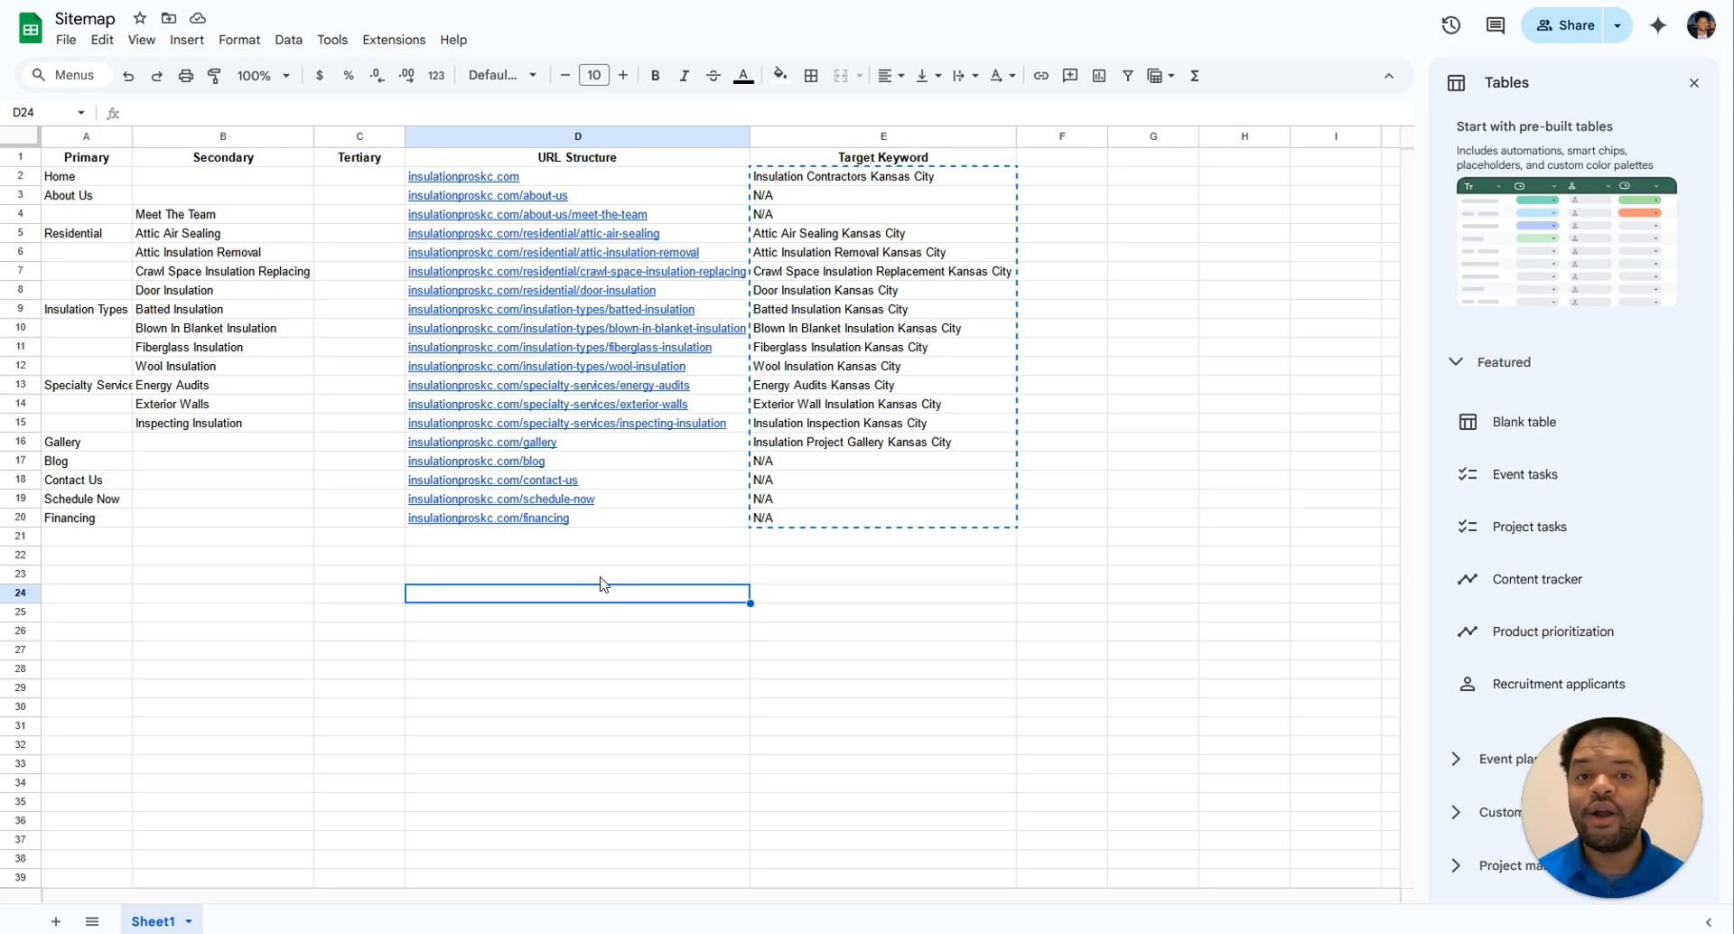
drag(869, 180, 851, 524)
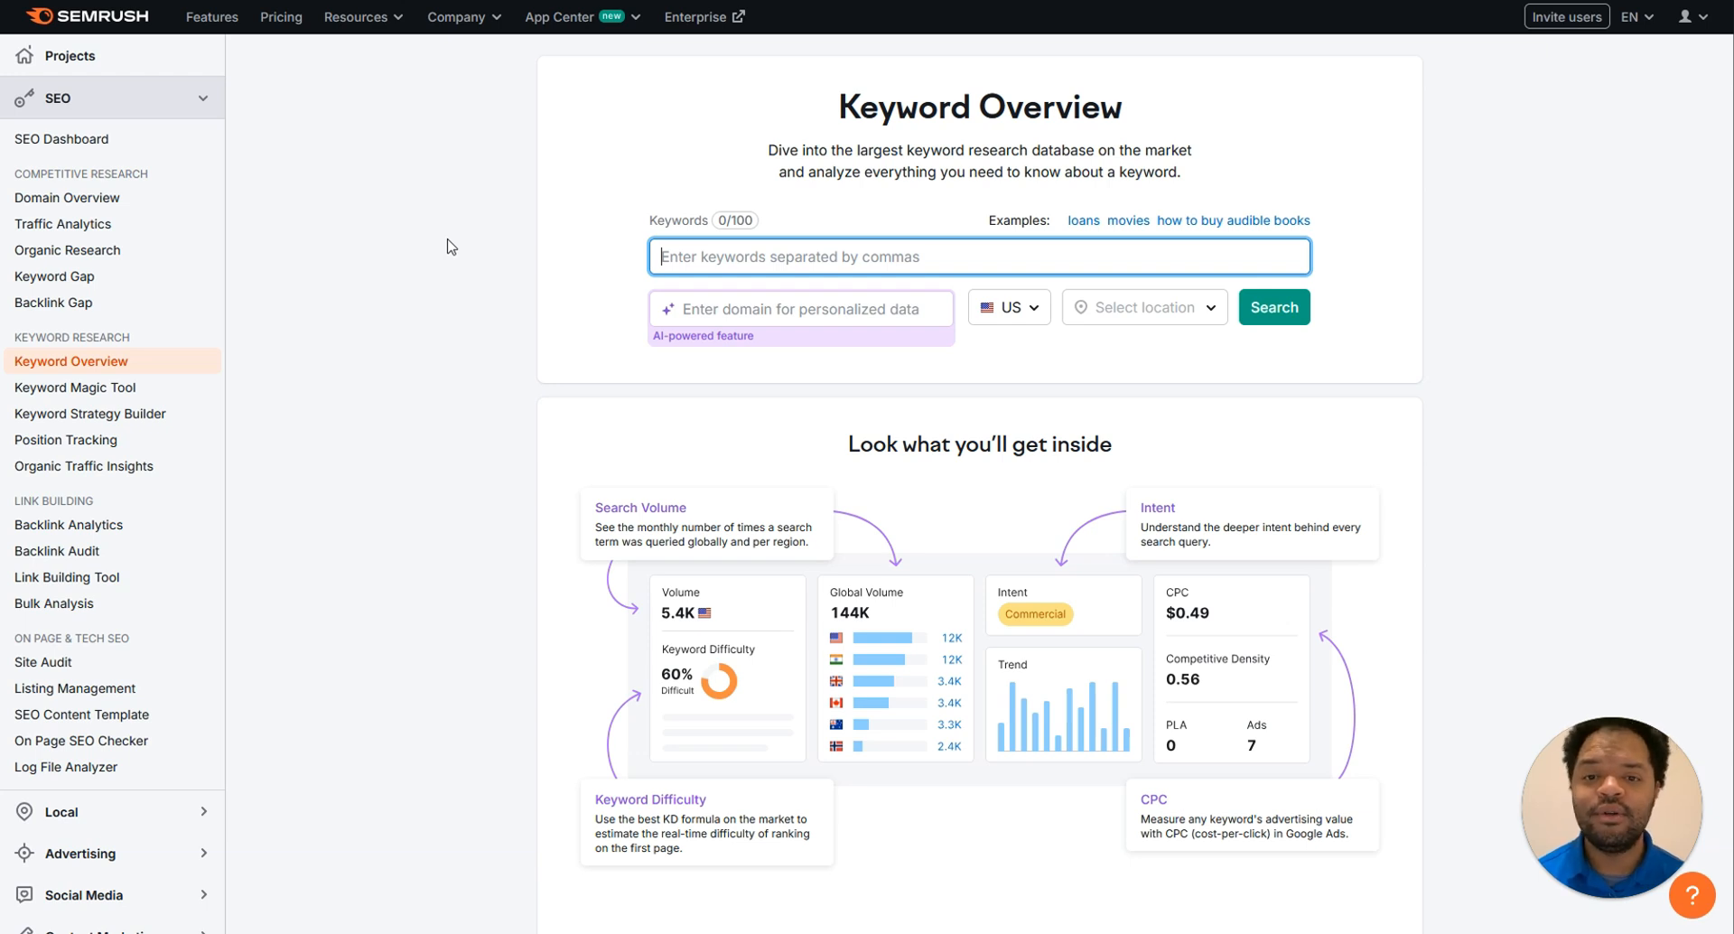
key(ctrl+v)
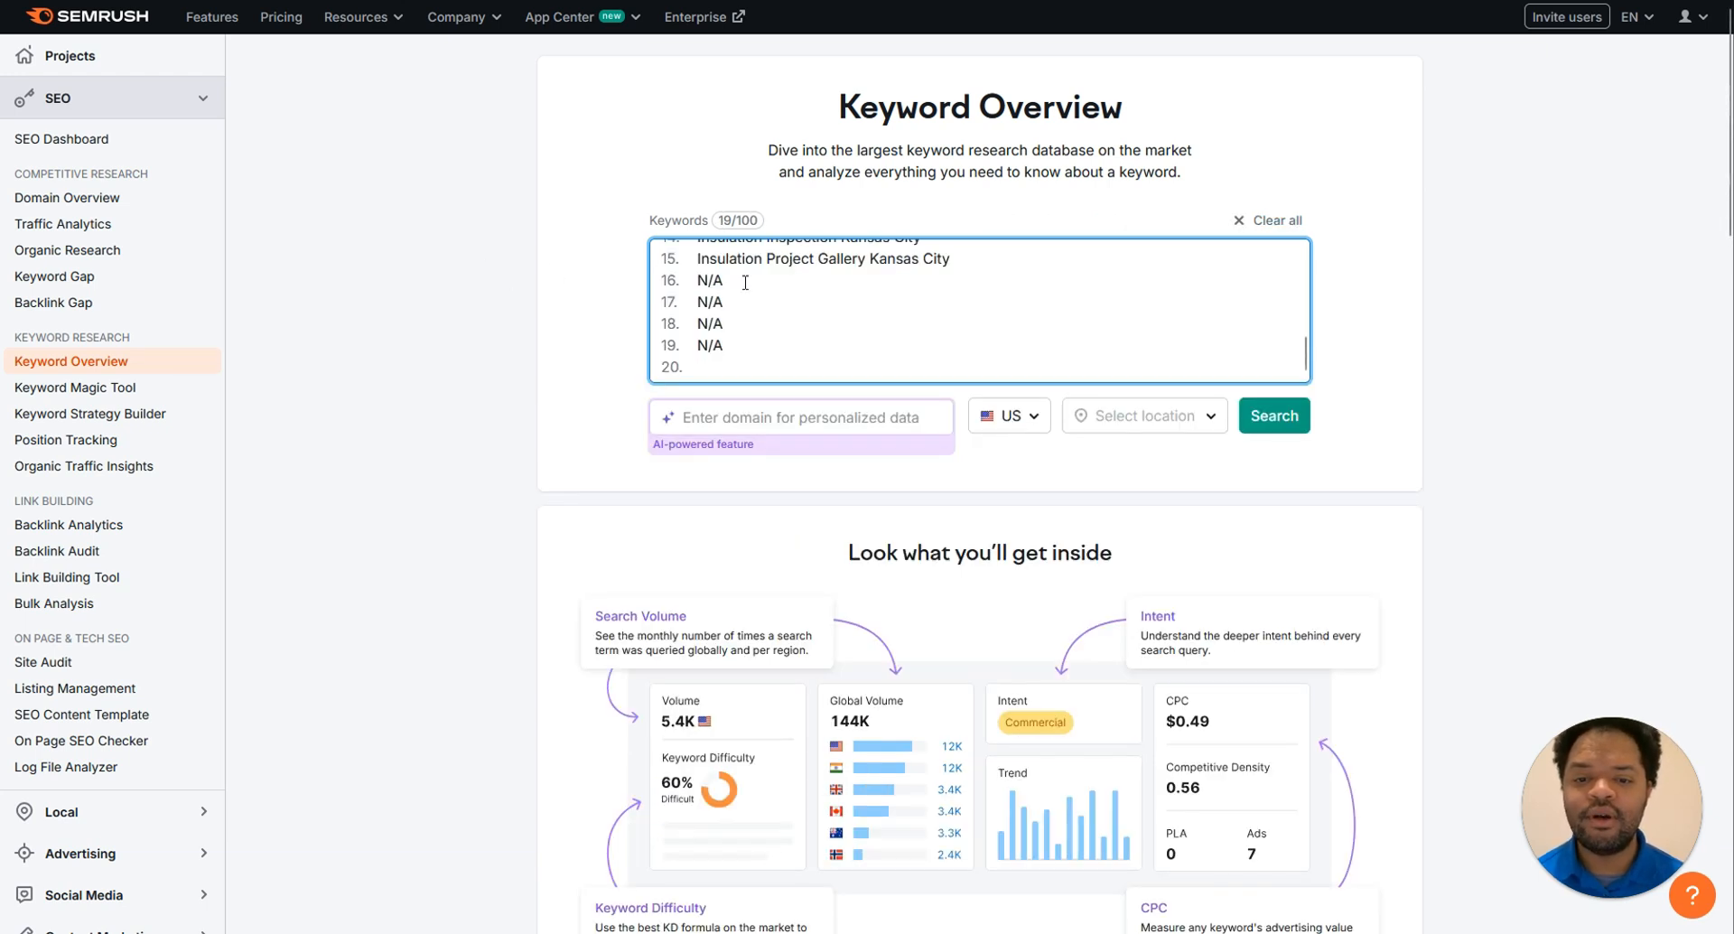
Step: Remove all N/A entries from the pasted keyword list and run the bulk keyword search for the US
drag(748, 344, 682, 281)
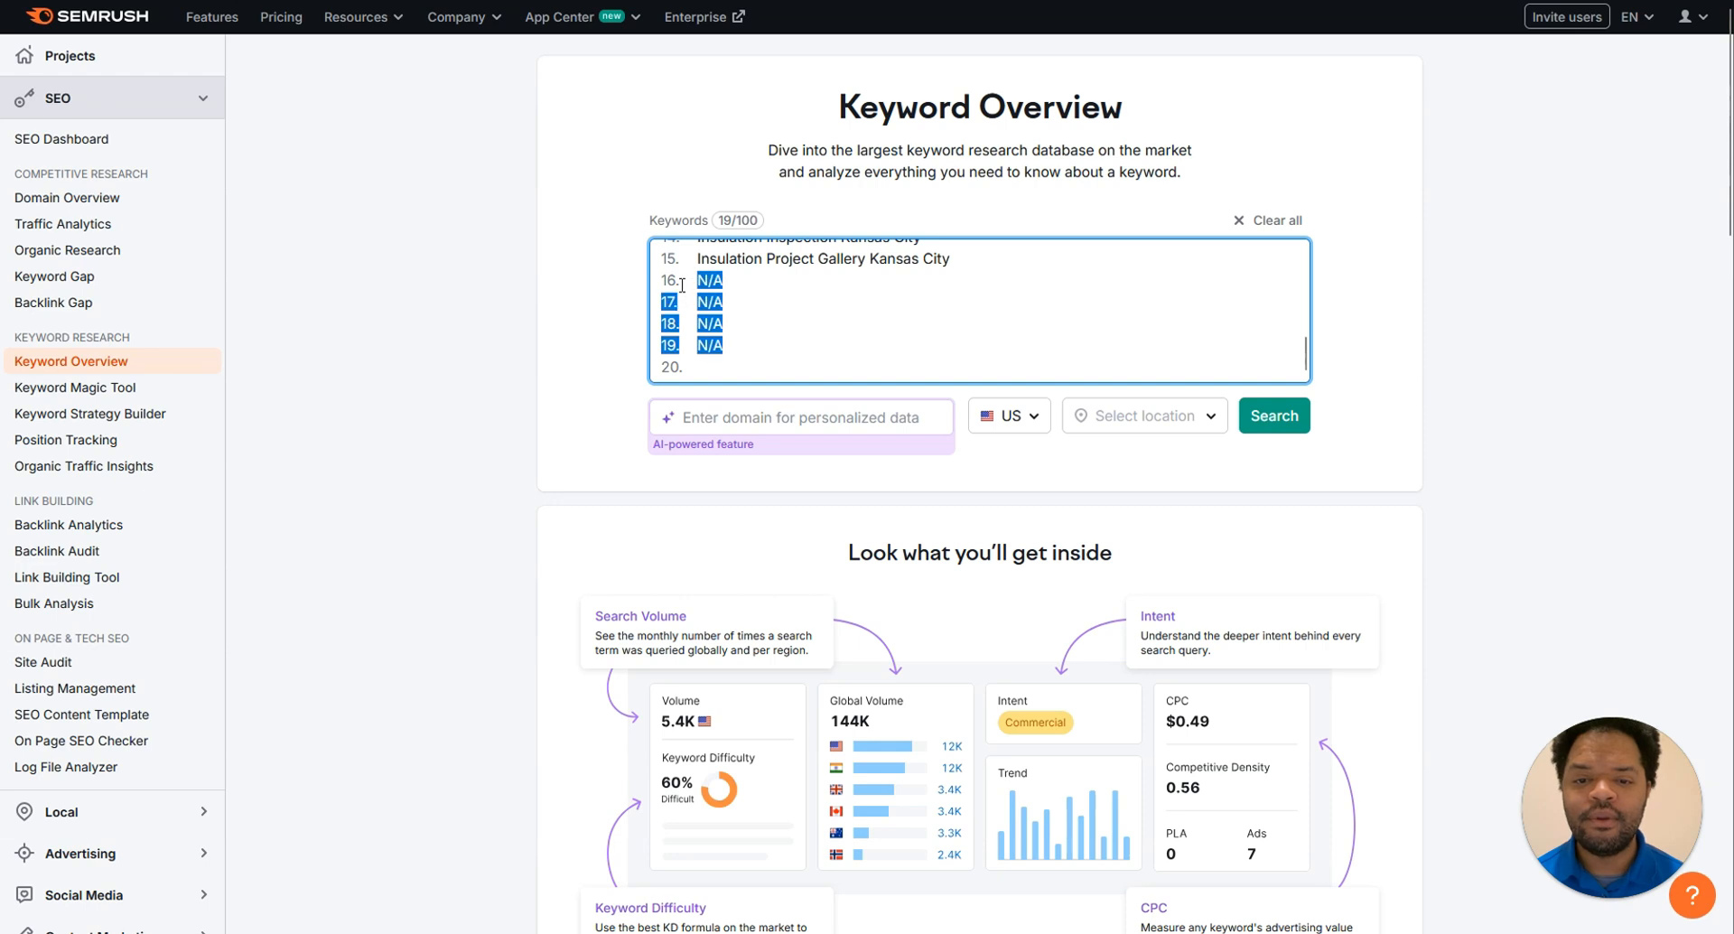
key(BackSpace)
key(BackSpace)
key(BackSpace)
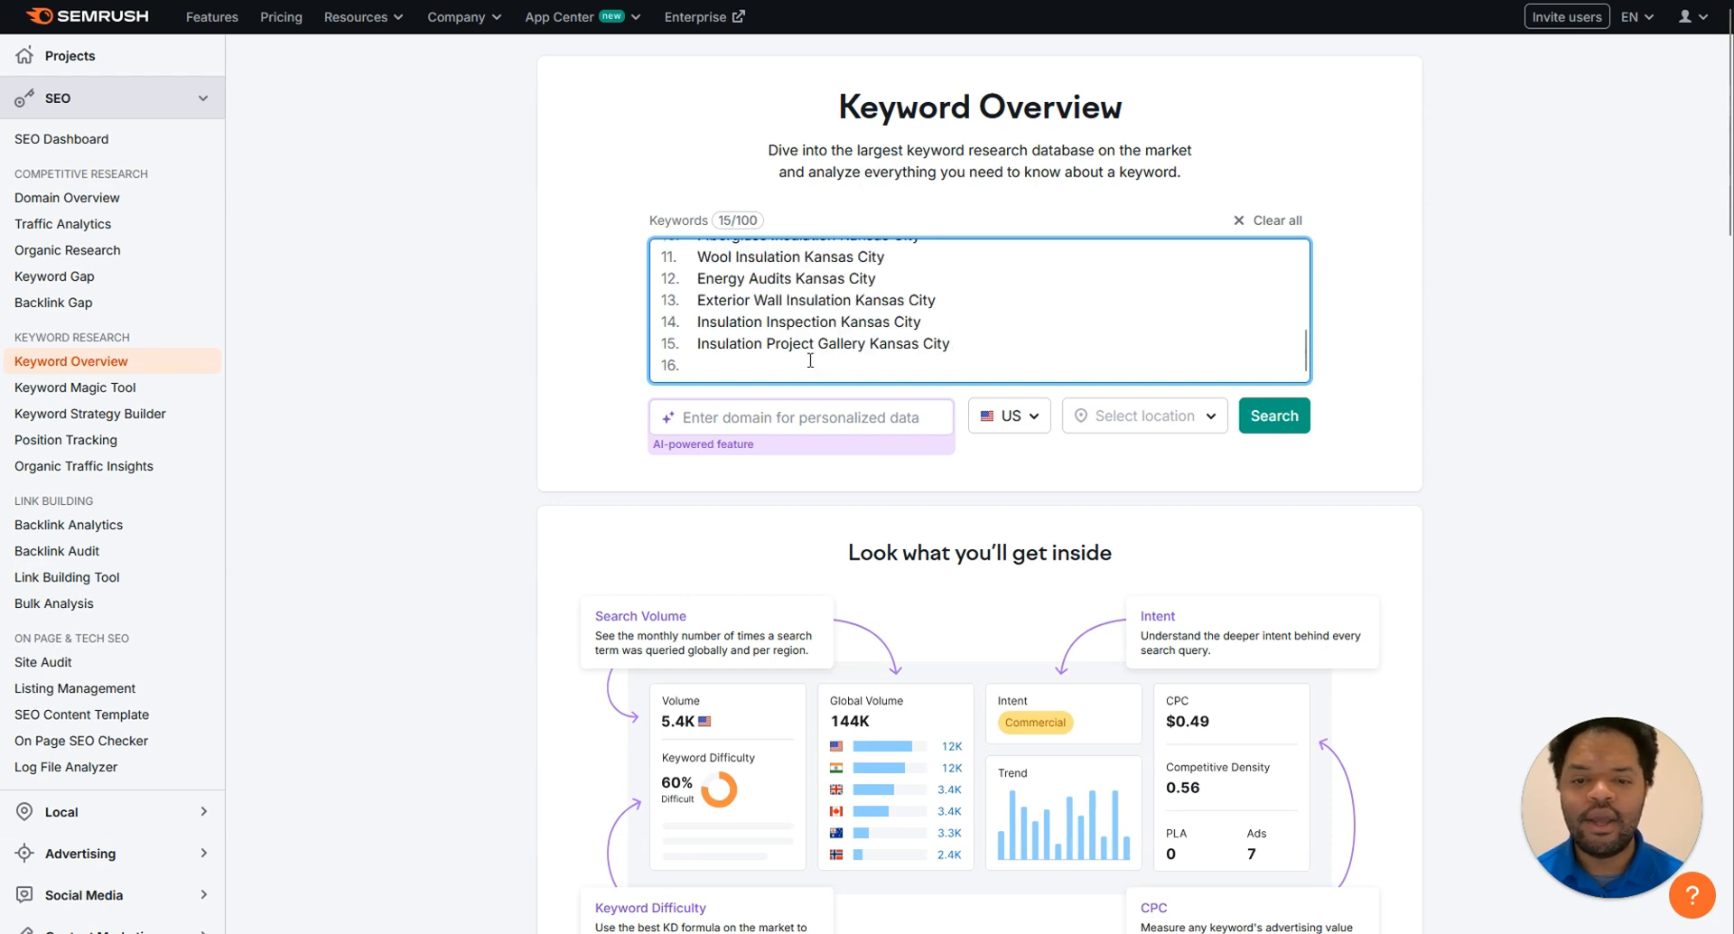
scroll(917, 282, up, 3)
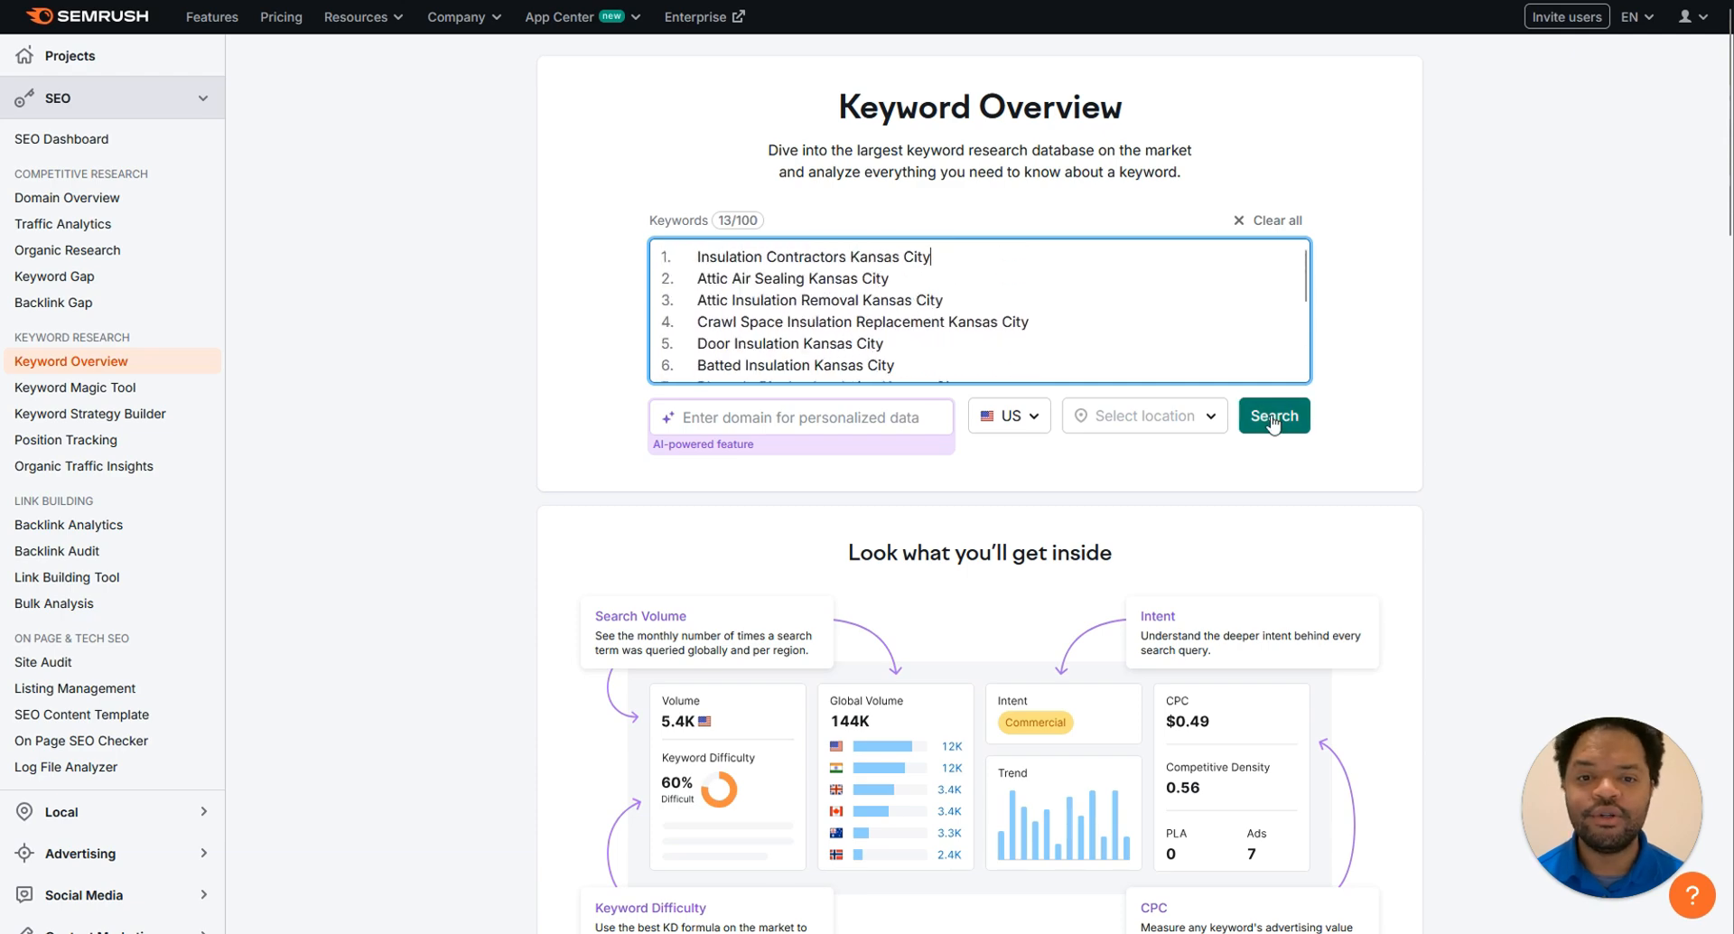
click(1273, 423)
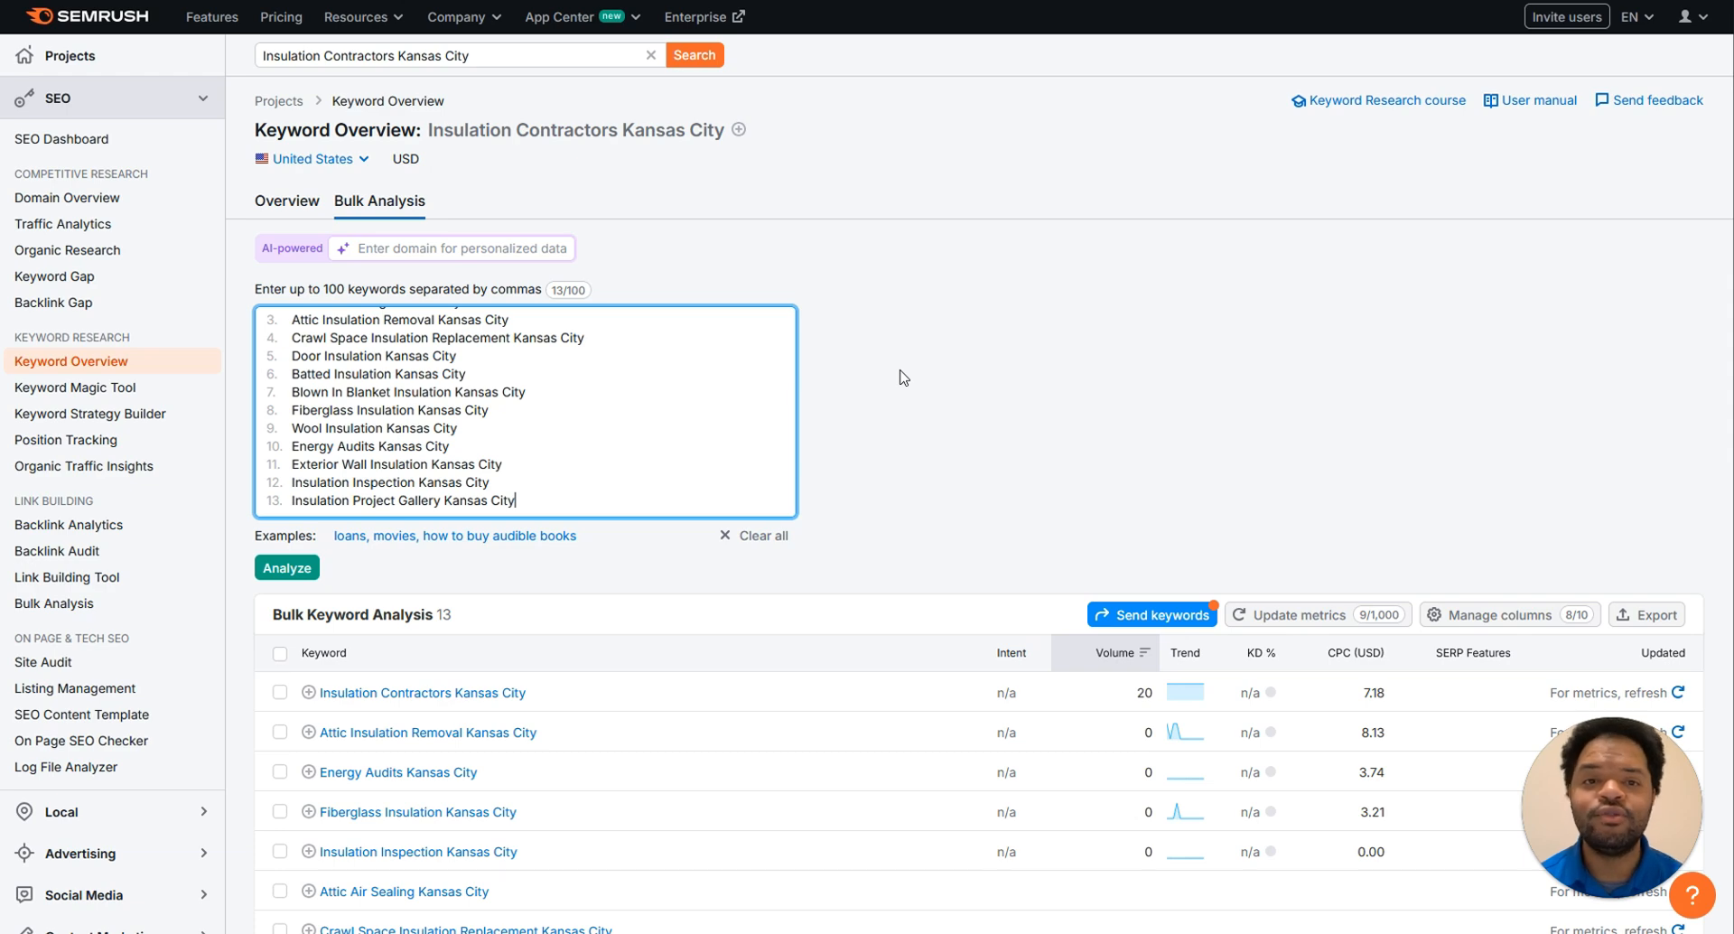
Step: Open the keyword overview for Insulation Contractors Kansas City from the bulk analysis results in a new browser tab
scroll(975, 341, down, 5)
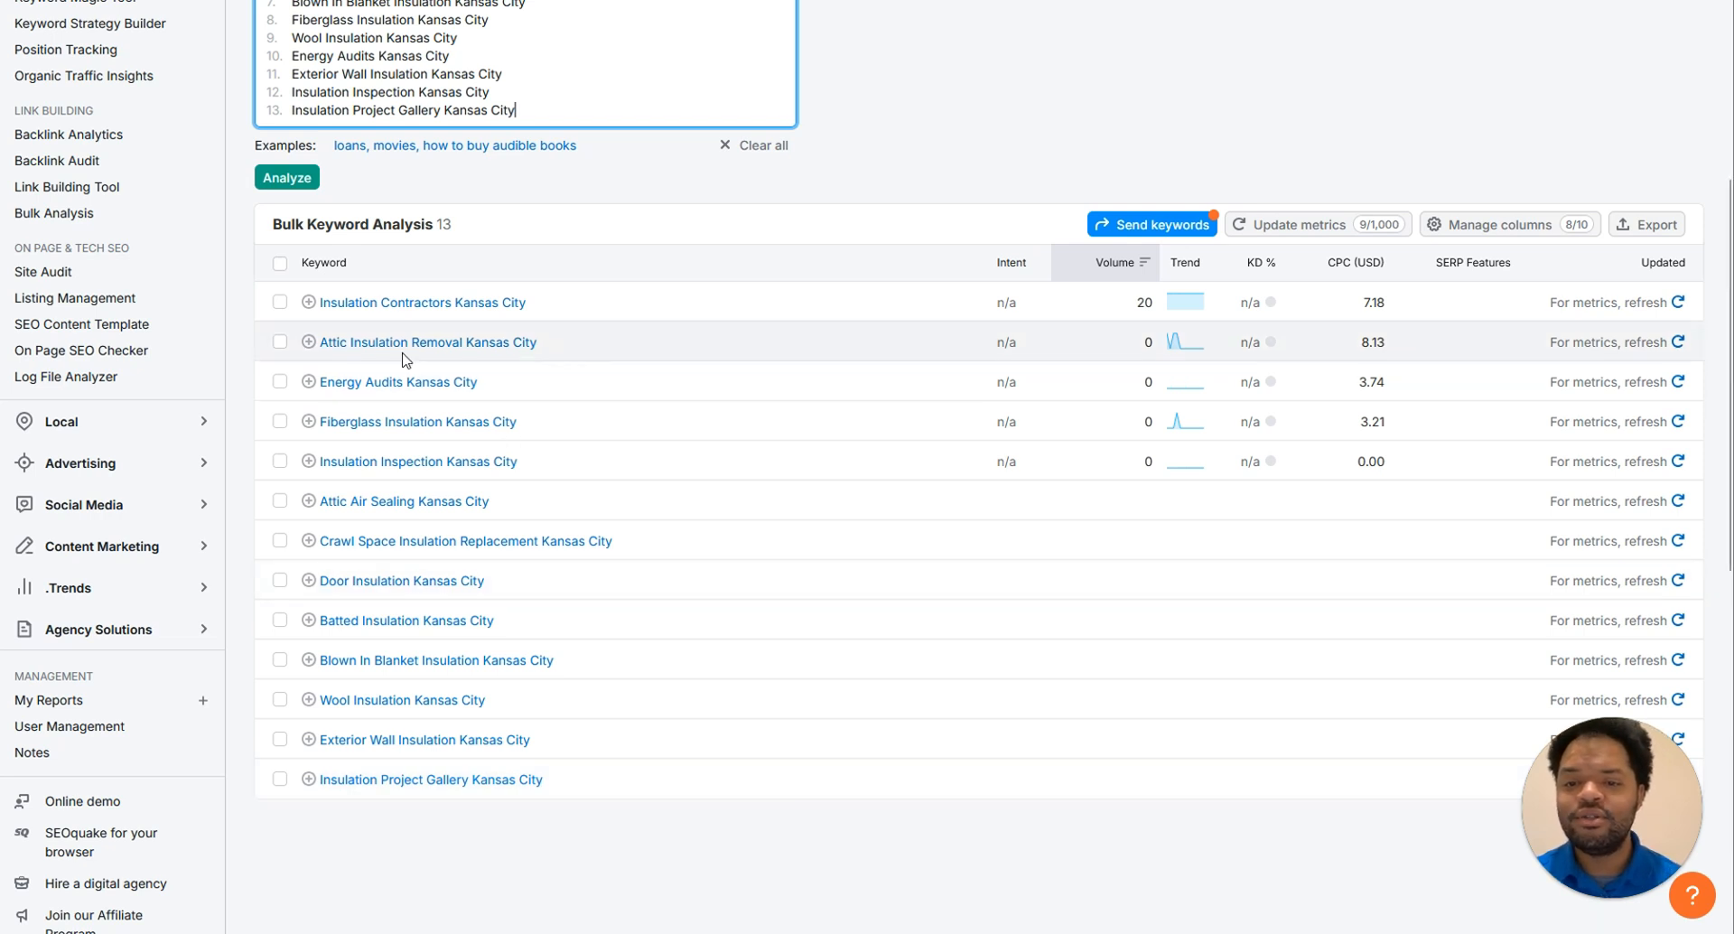
right_click(396, 309)
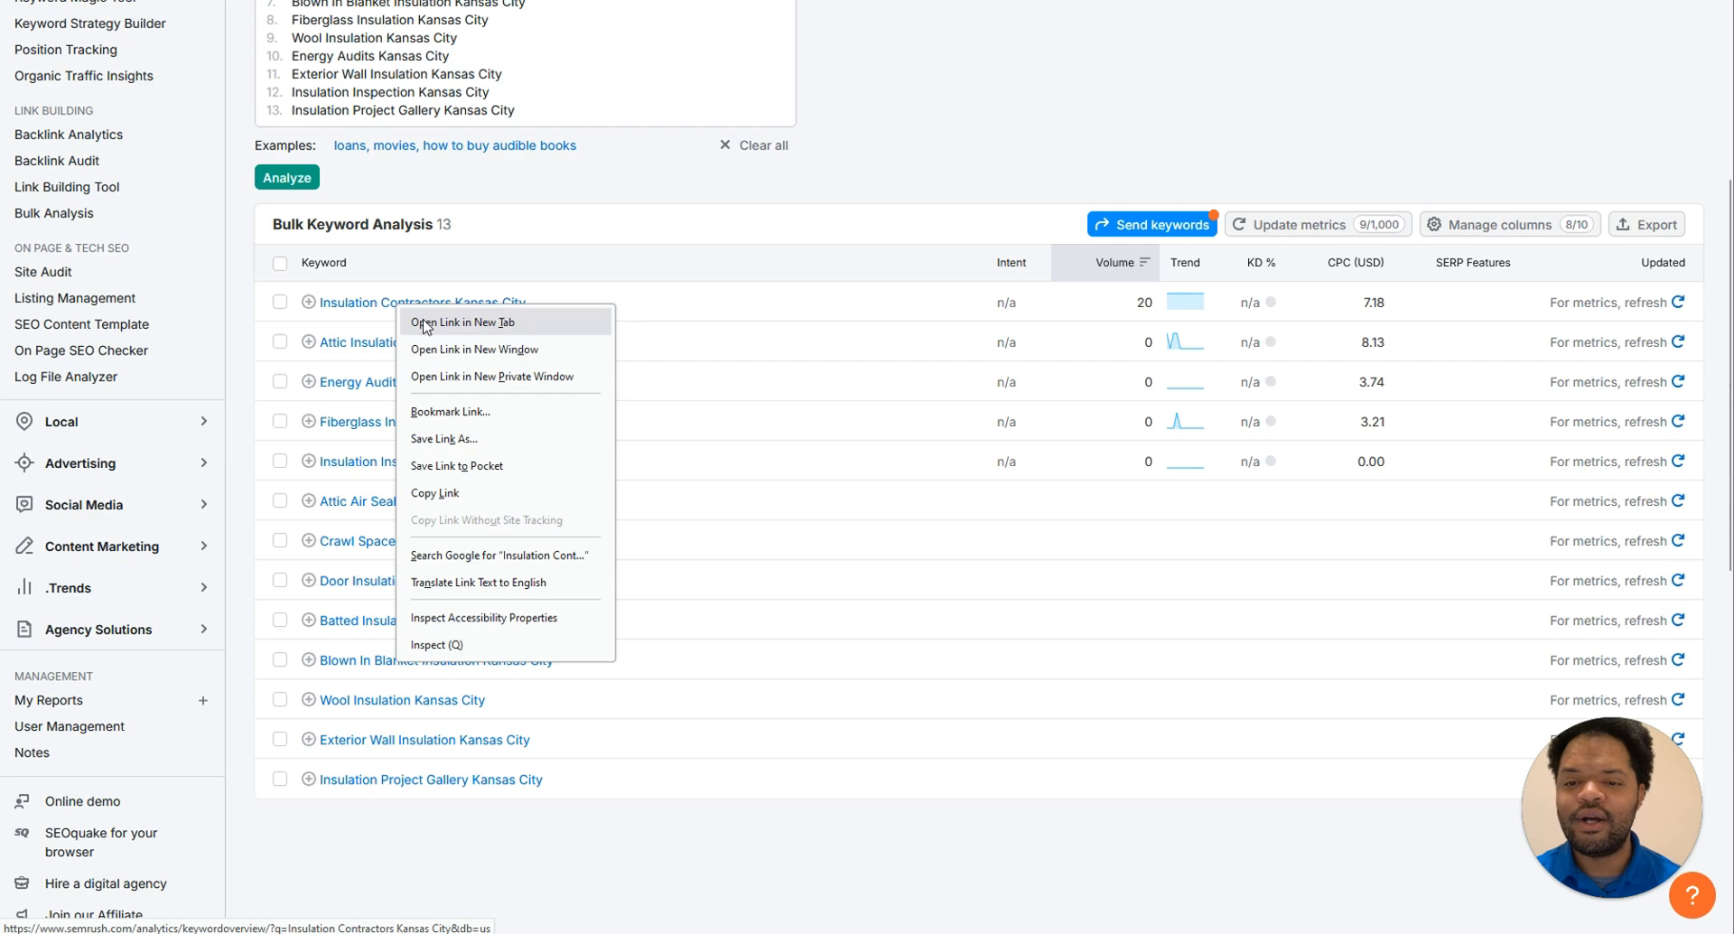
click(428, 325)
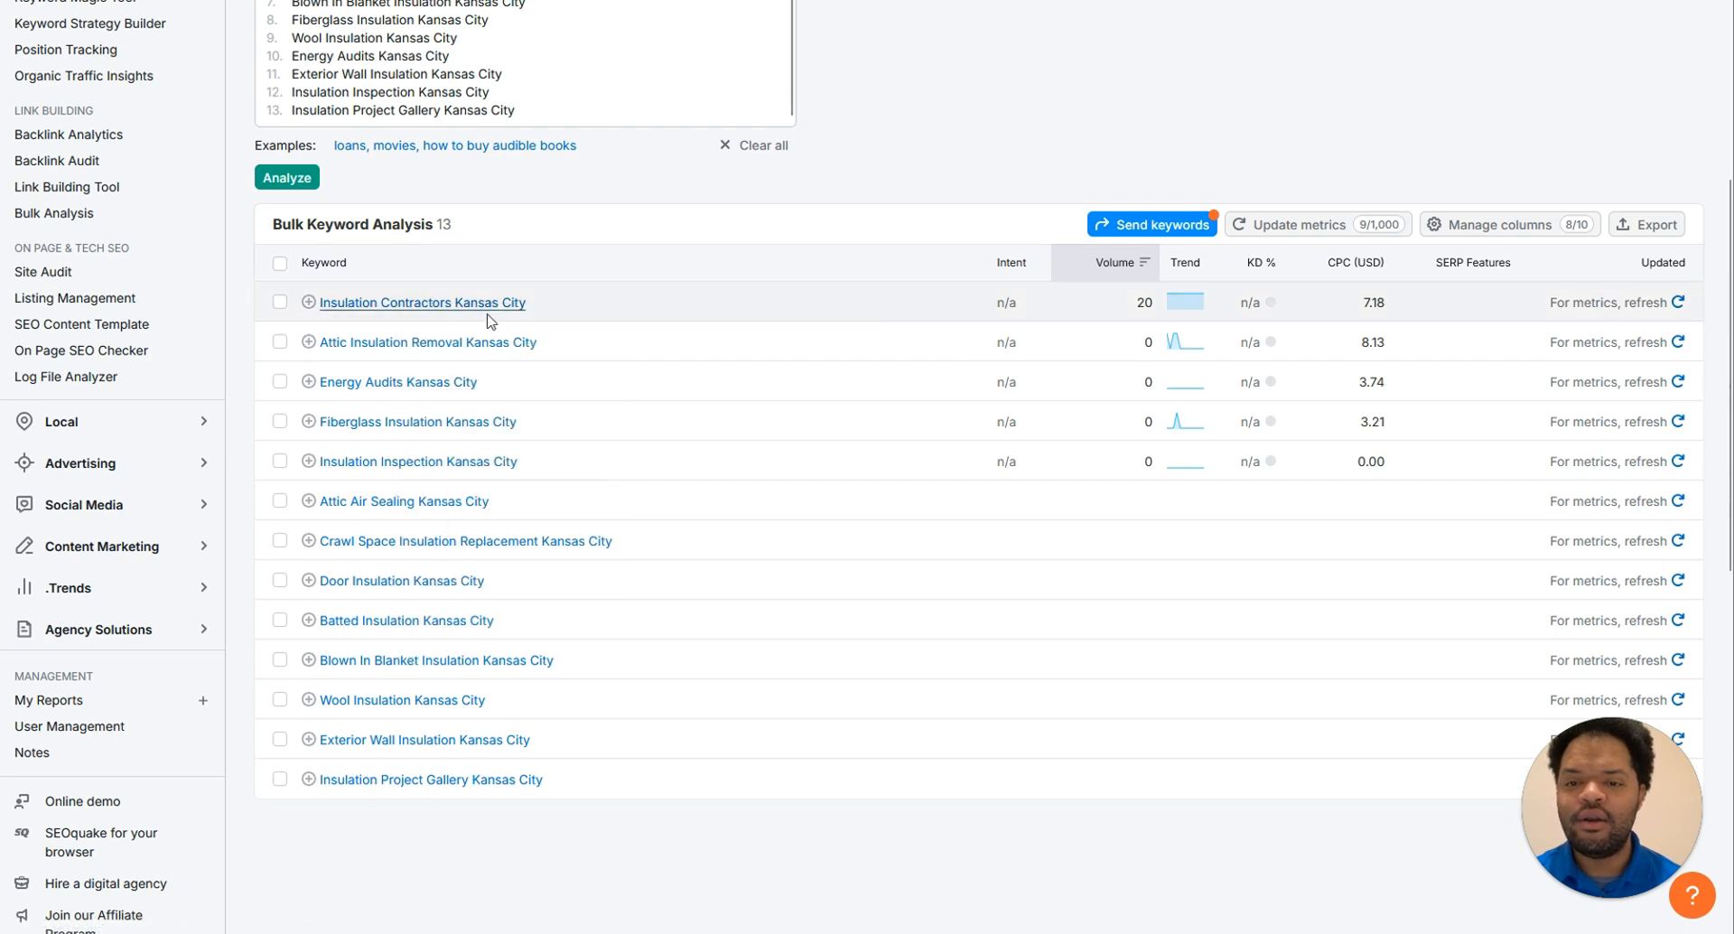
click(406, 0)
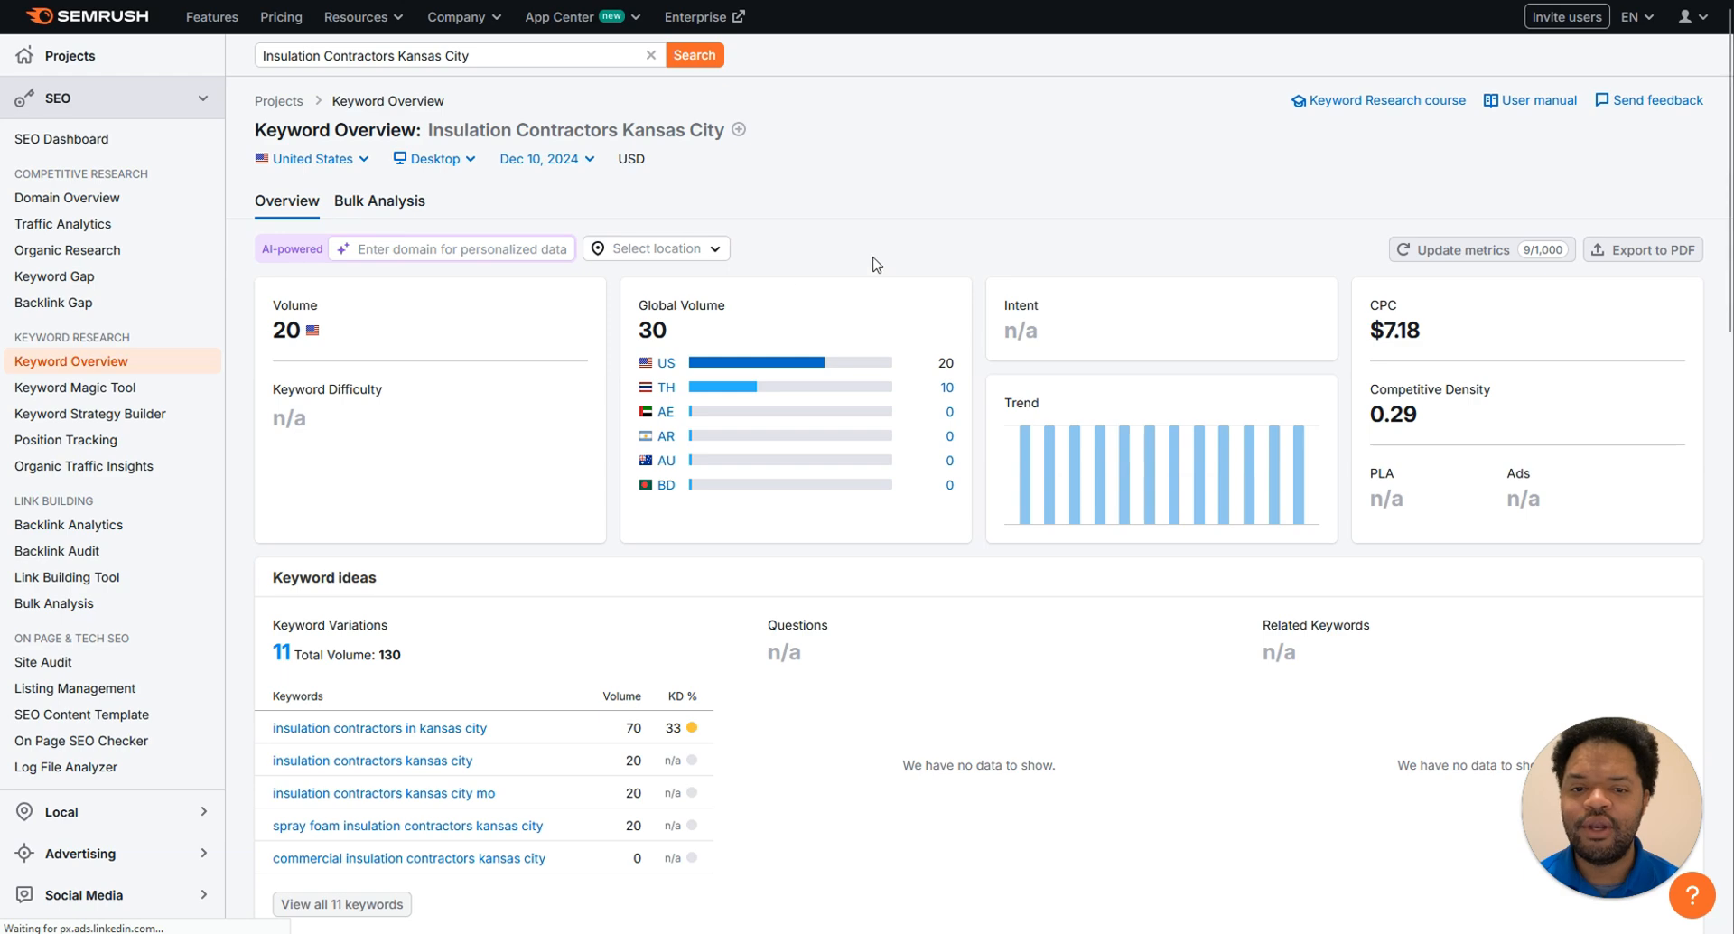
Step: Copy the keyword variation "insulation contractors in kansas city" and enter it as the Home page's target keyword in the Sitemap sheet
scroll(418, 341, down, 3)
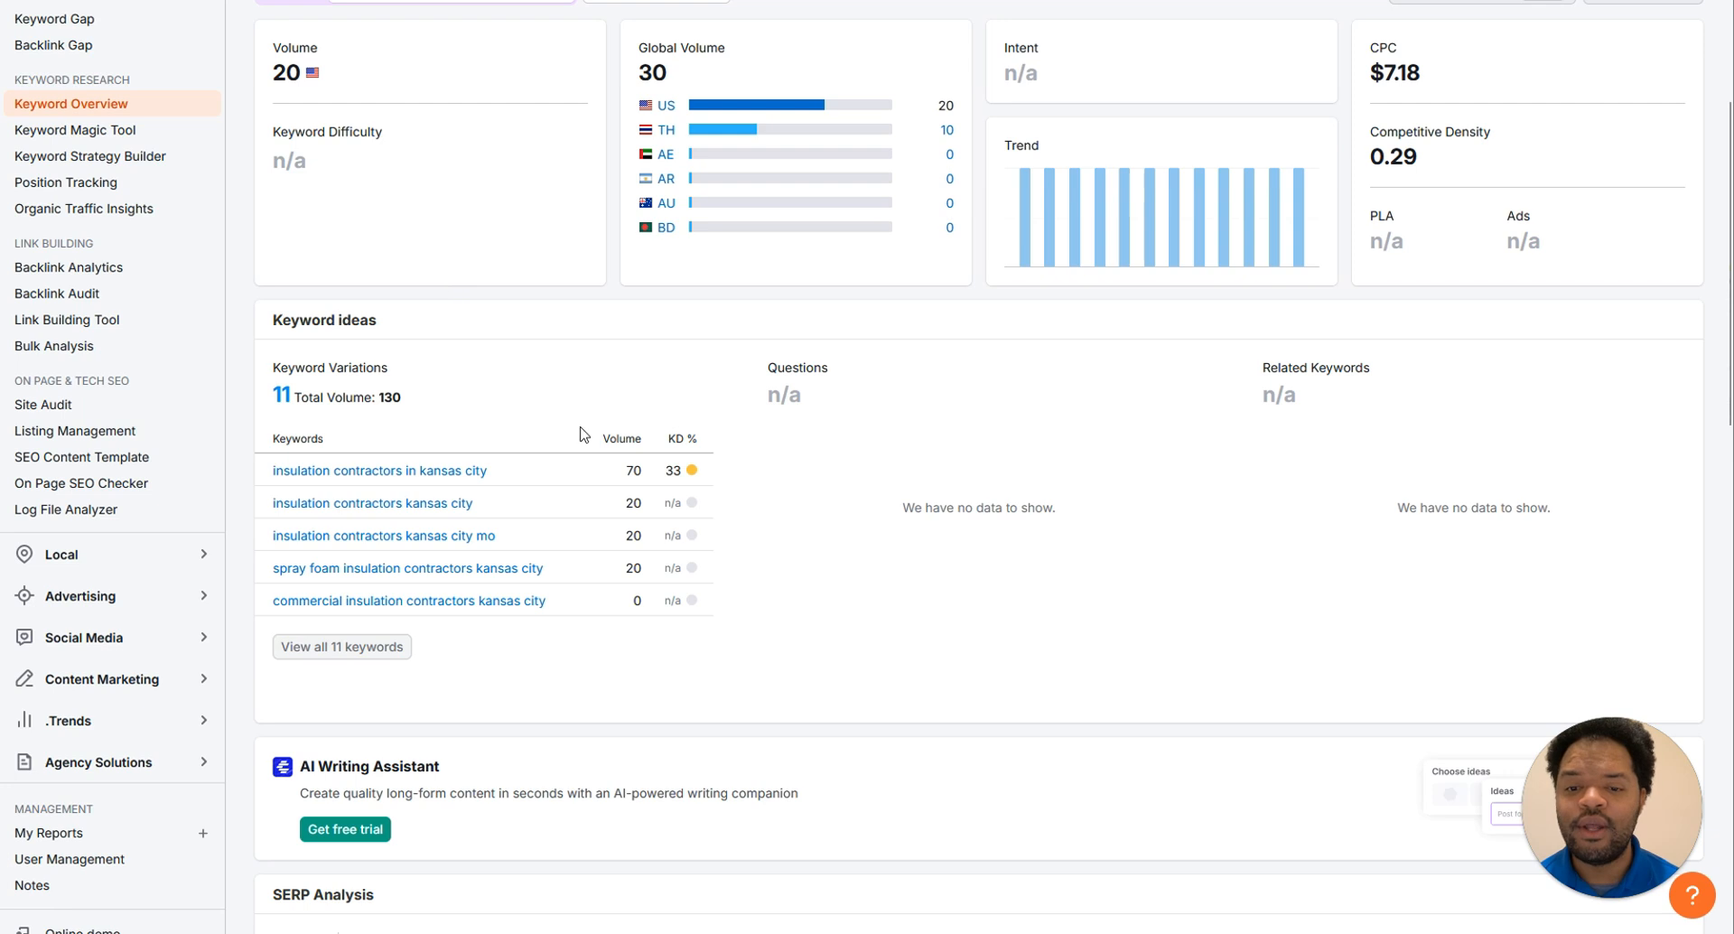
drag(507, 472, 274, 475)
key(ctrl+c)
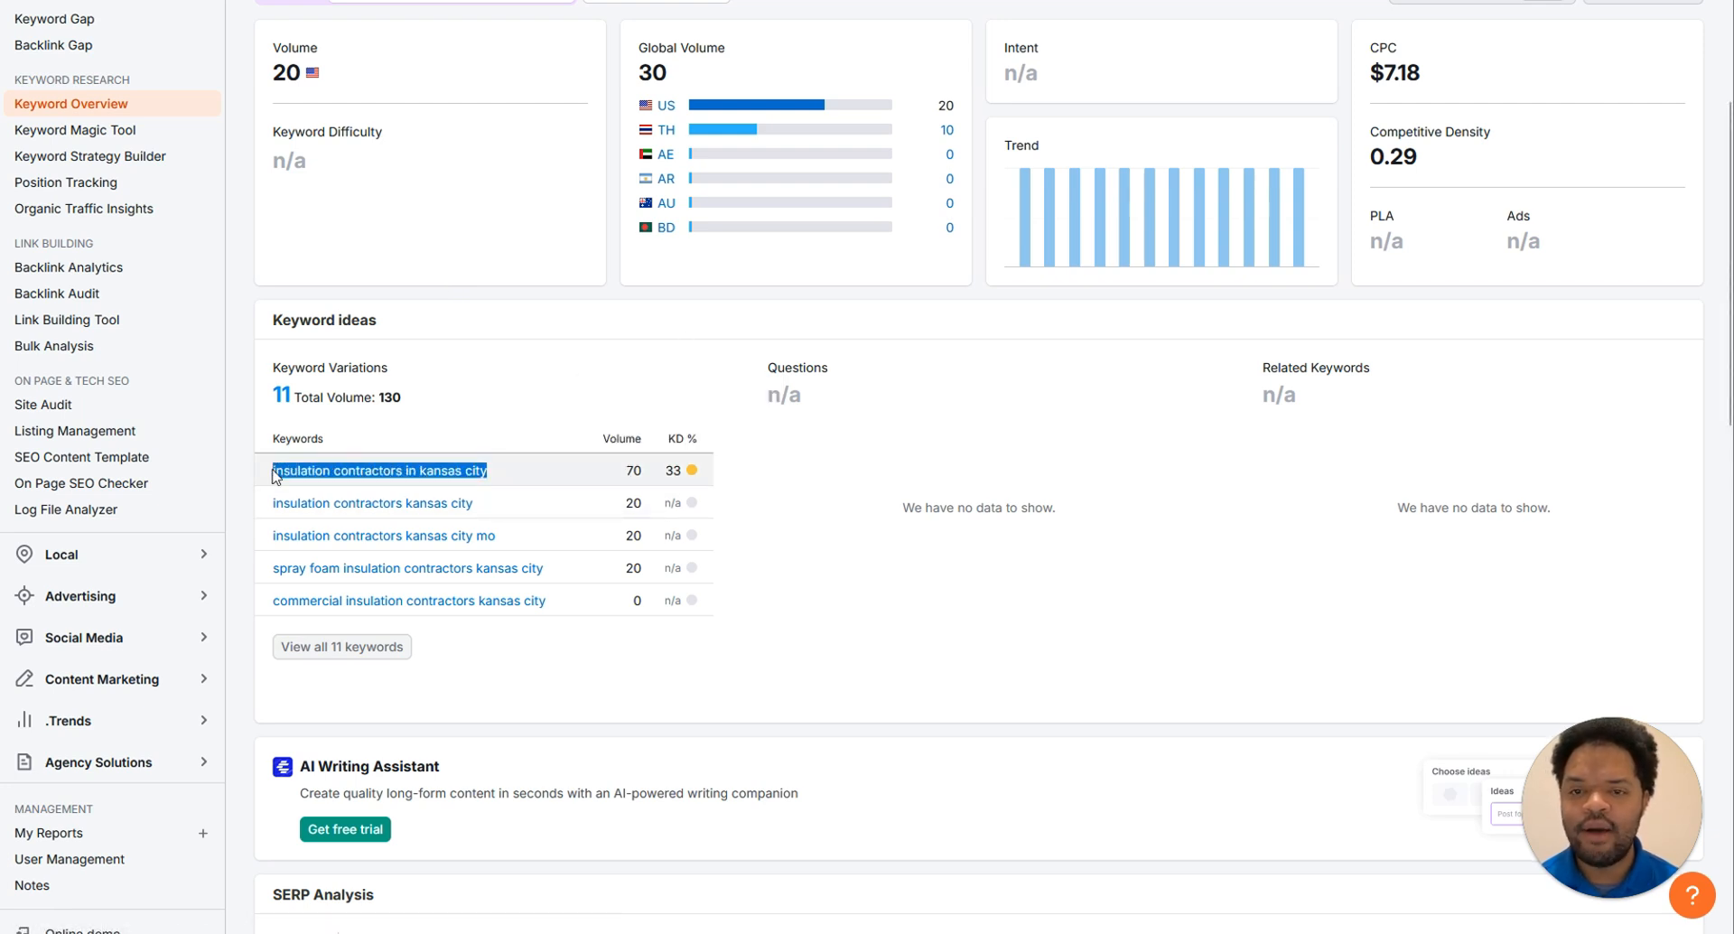
key(ctrl+Tab)
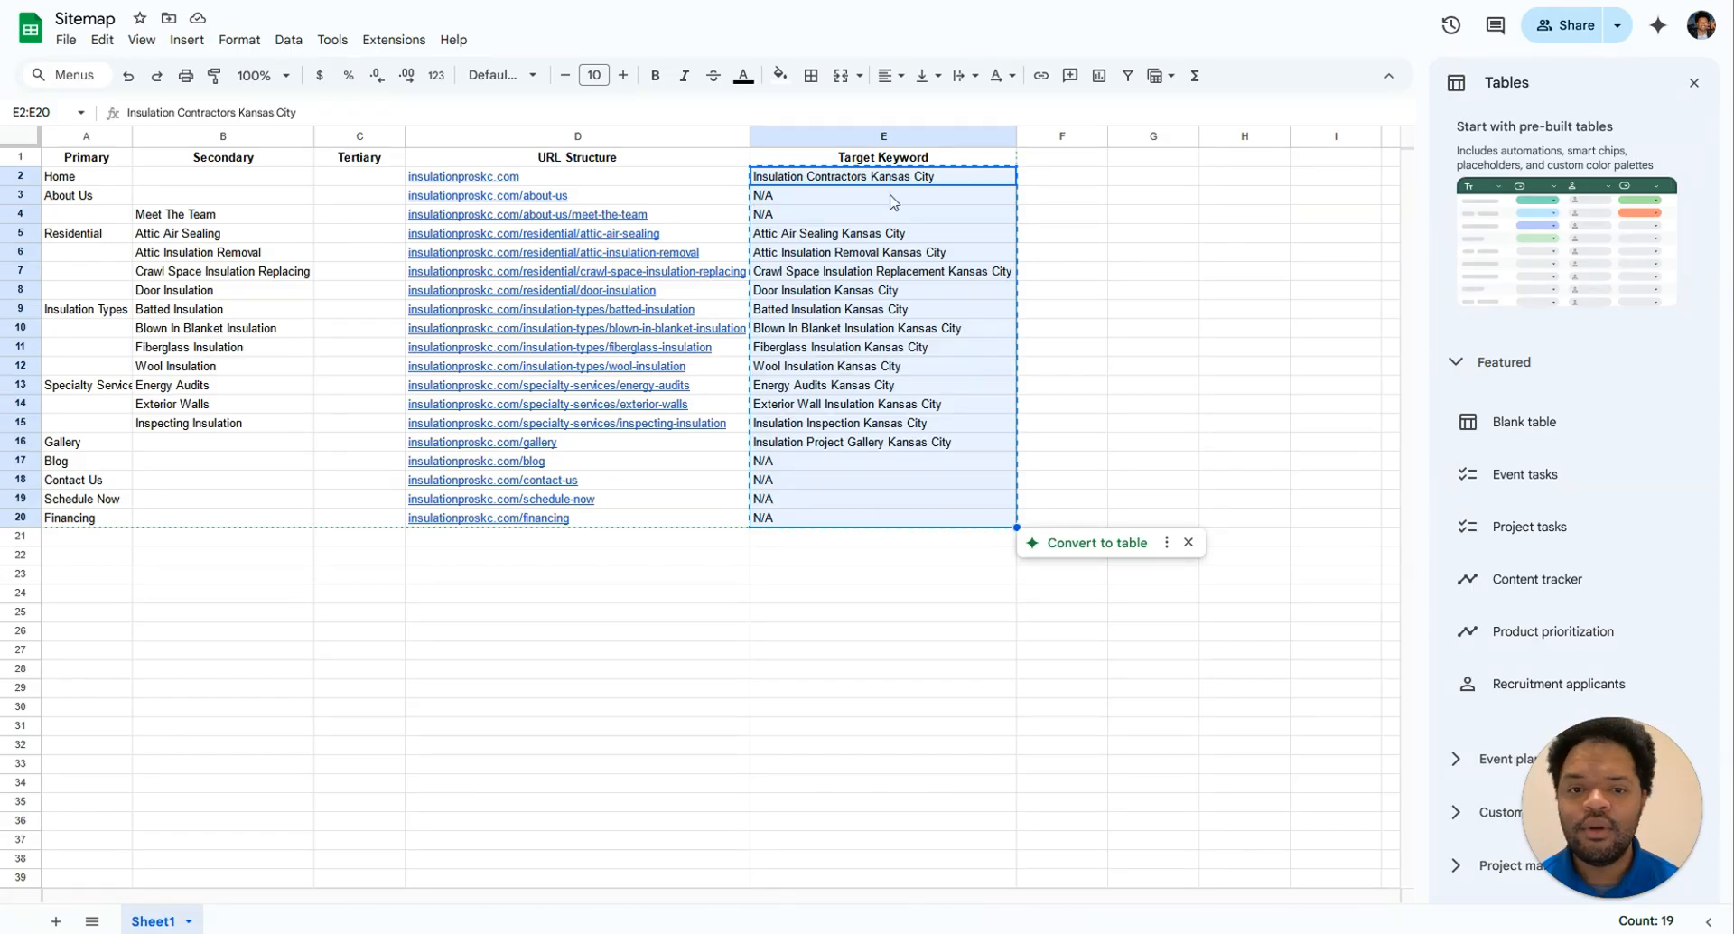
double_click(952, 175)
key(ctrl+v)
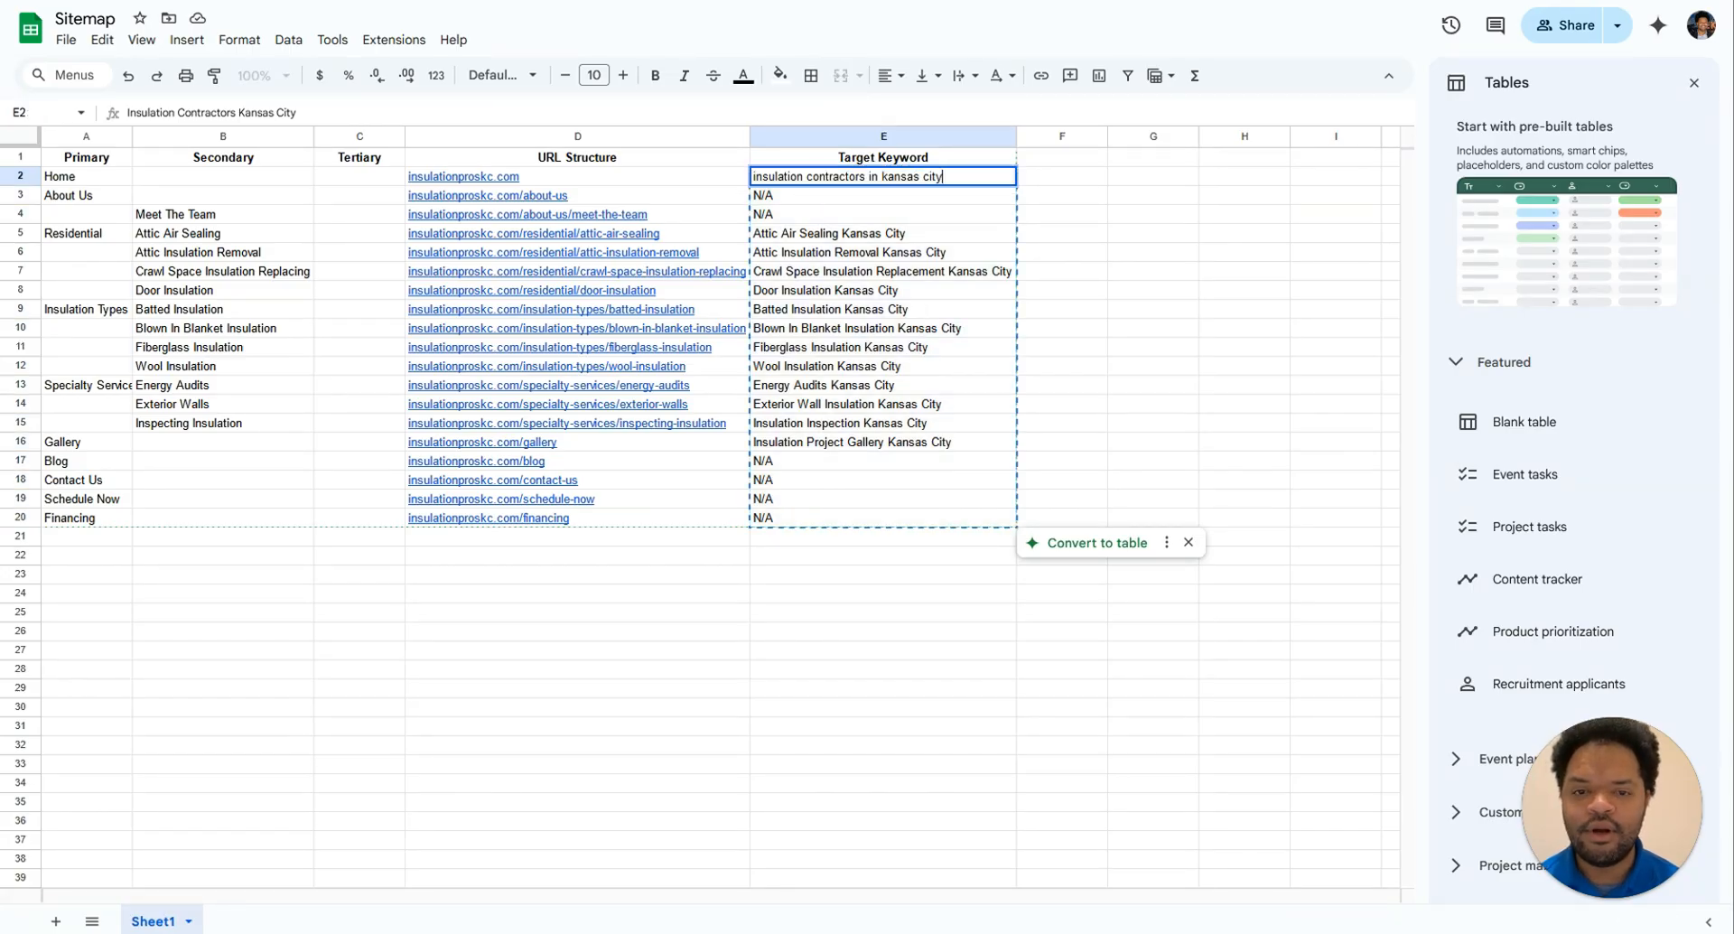
click(1072, 205)
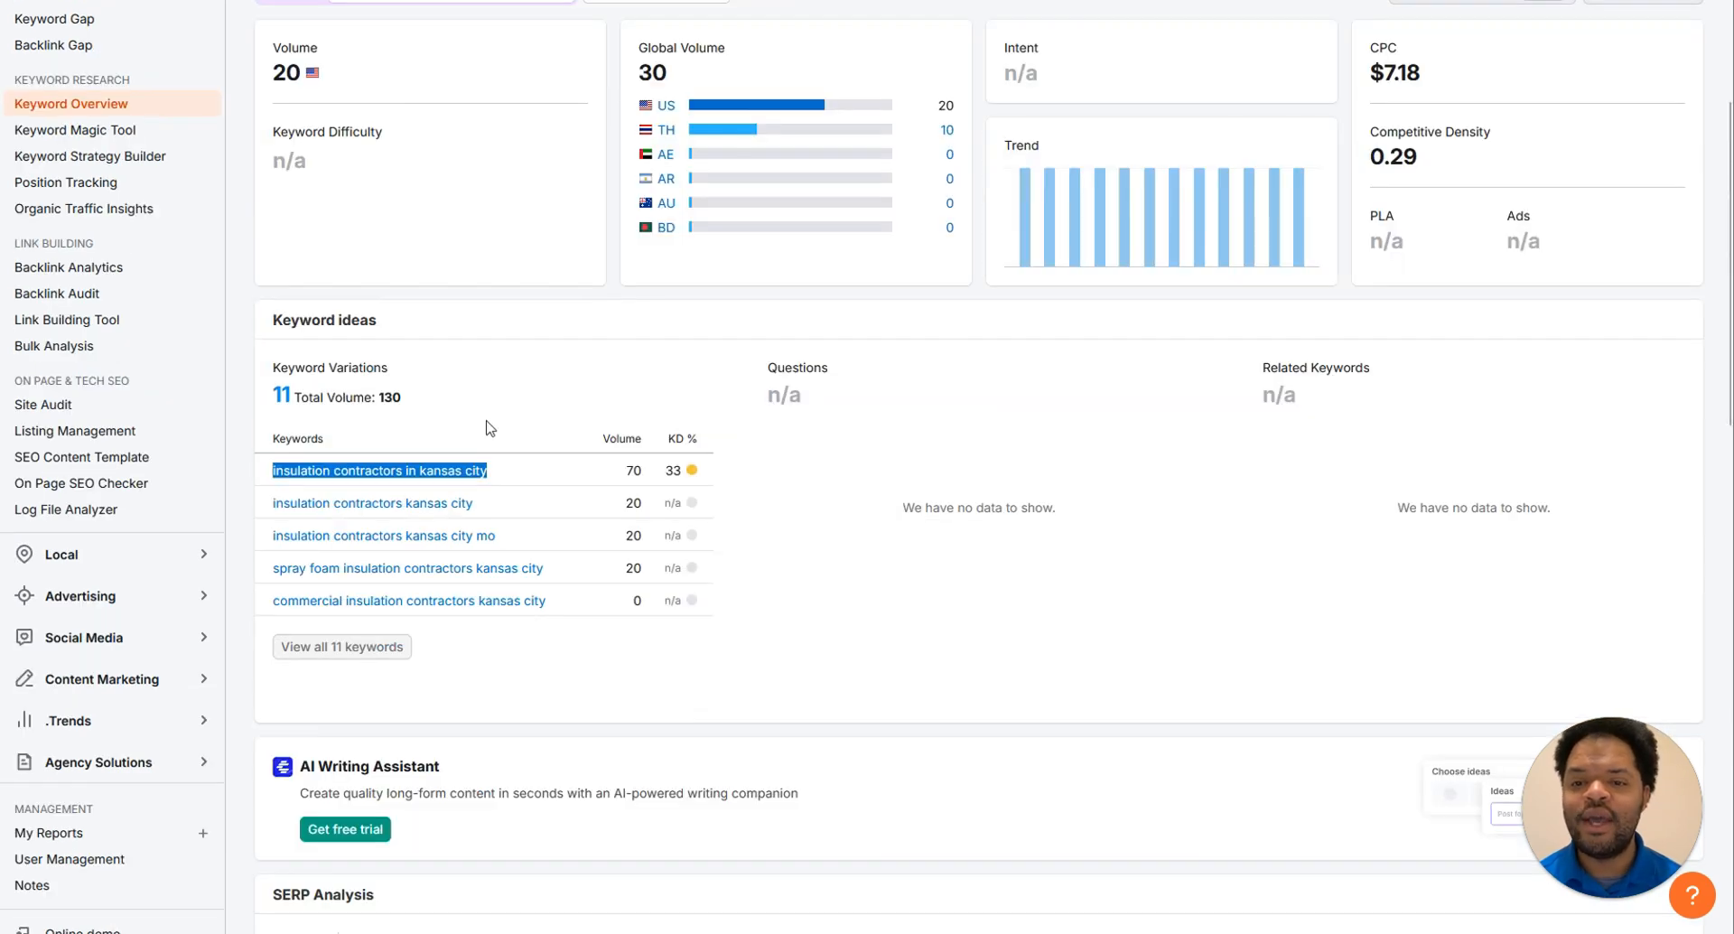
drag(490, 428, 557, 472)
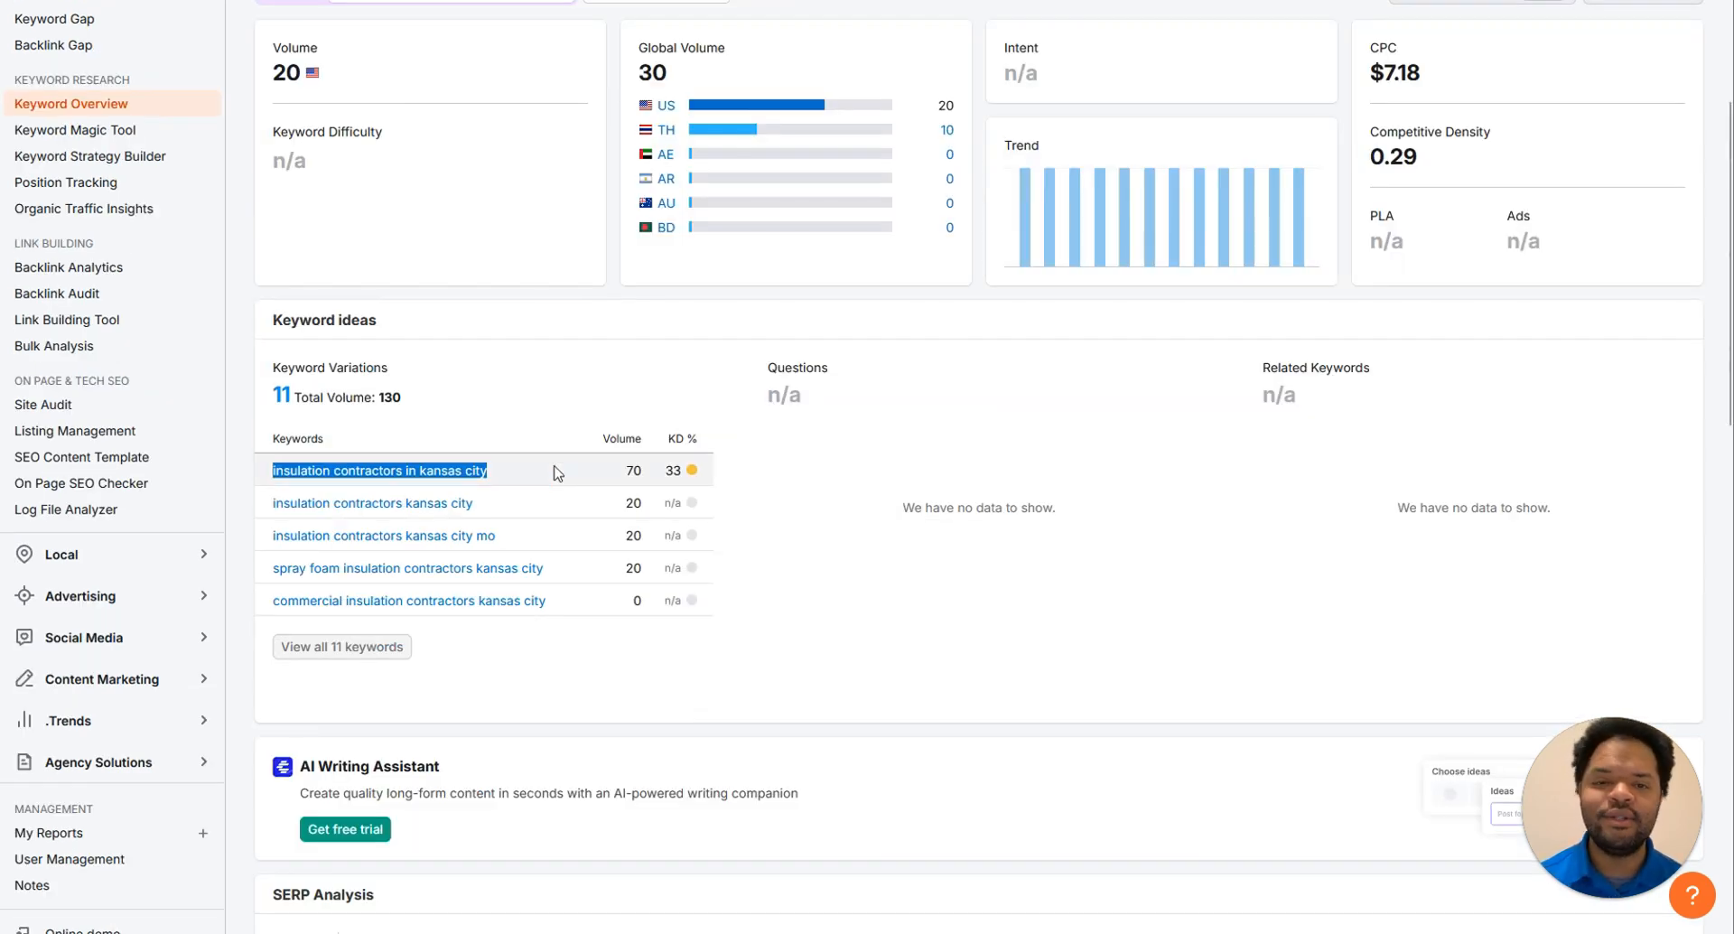